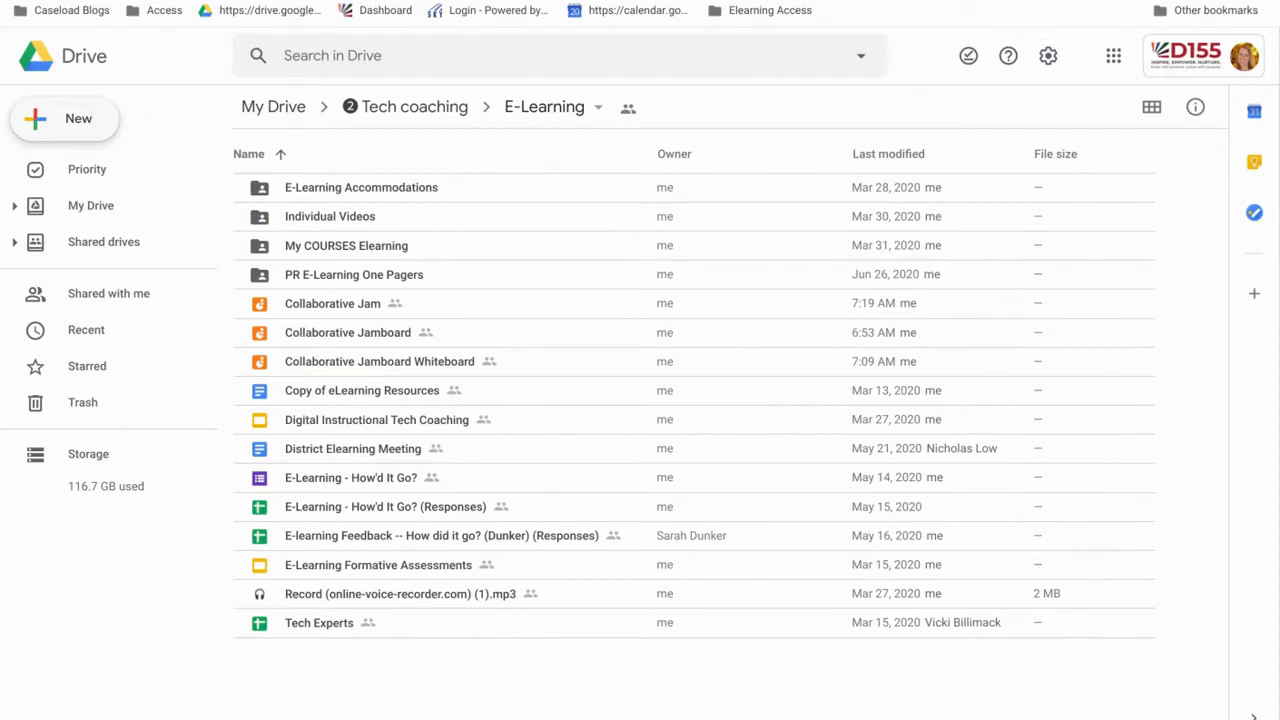
- Create a new Google Jamboard in the shared E-Learning folder, keeping the folder's sharing permissions
click(66, 118)
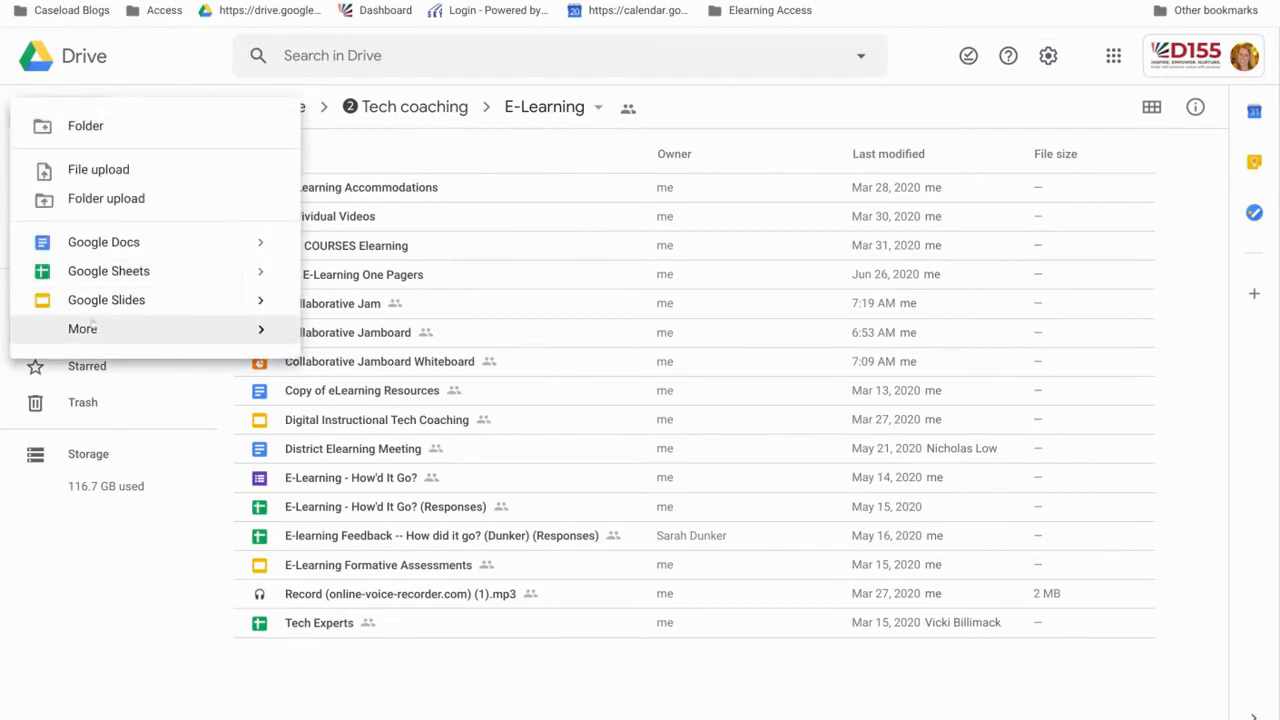
mouse_move(93, 330)
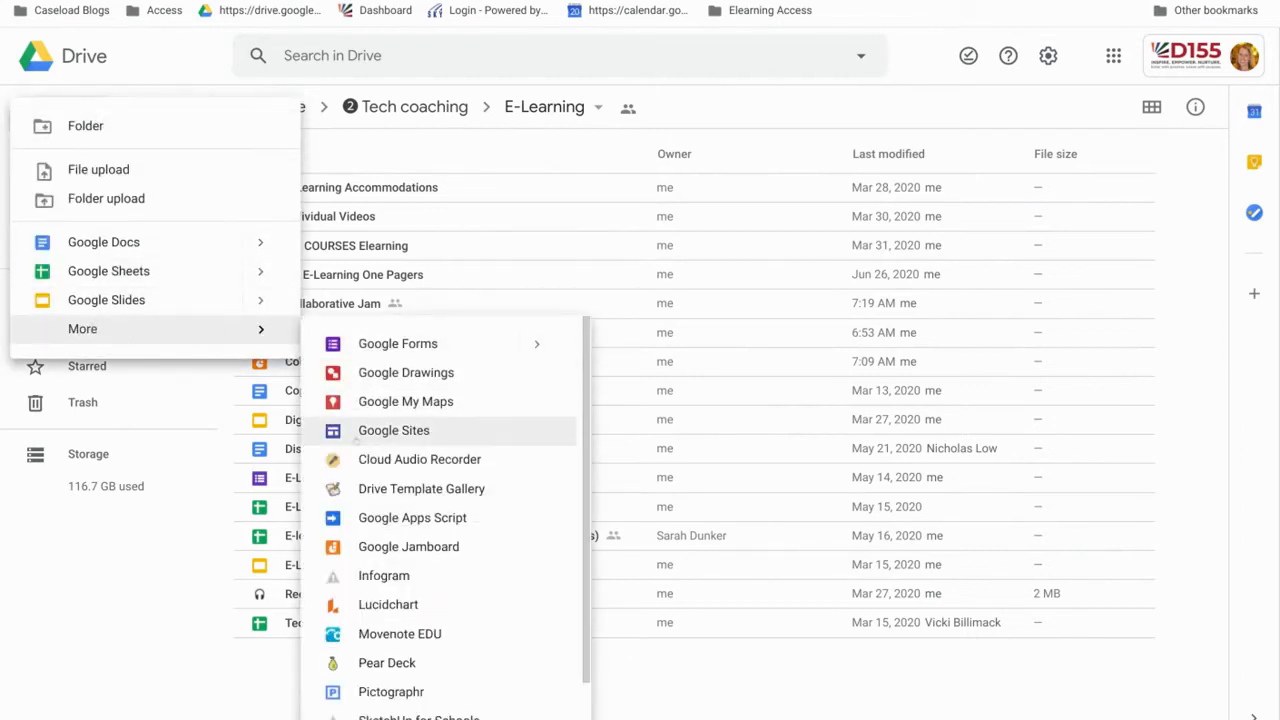
click(400, 546)
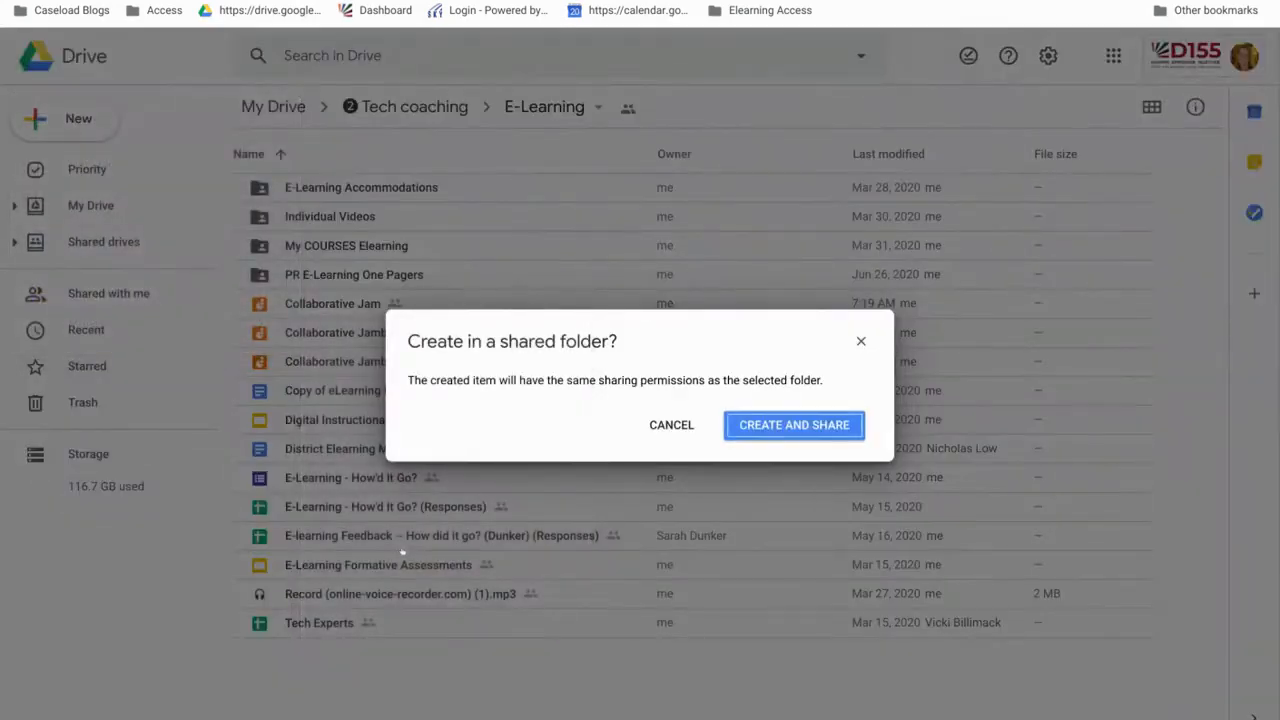
click(806, 420)
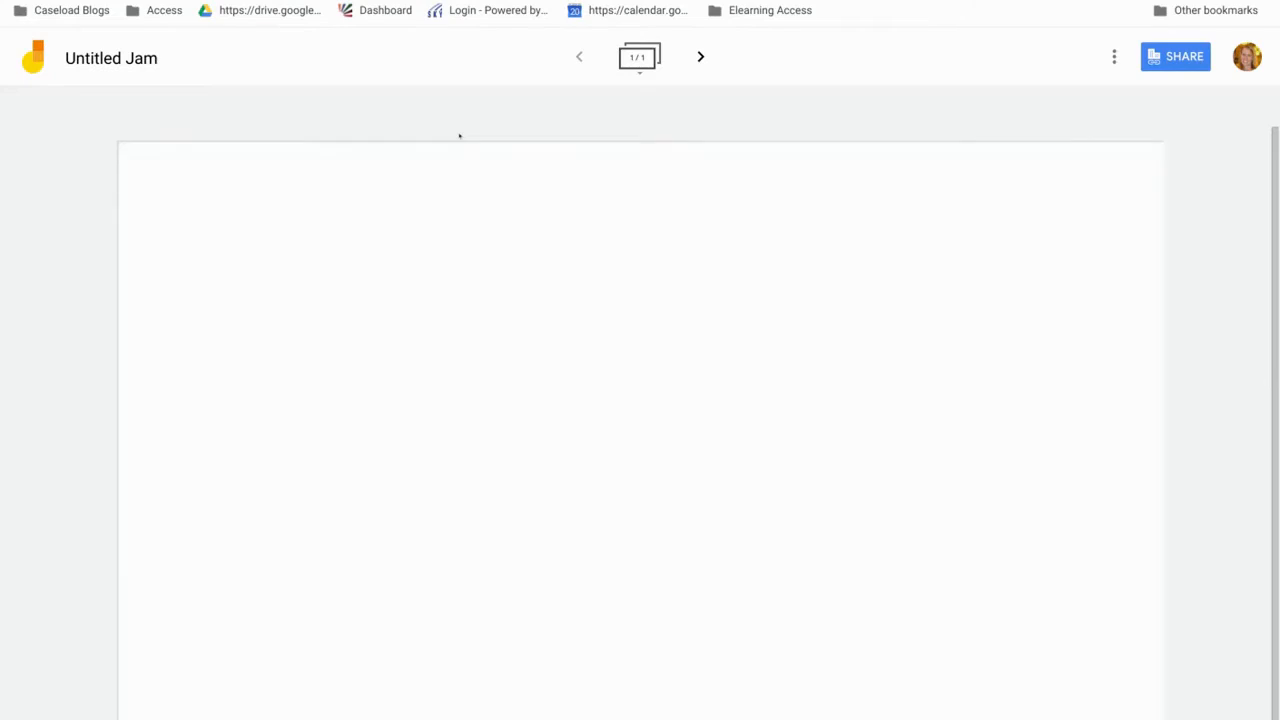
- Rename the untitled jam as "Collaborative Jamboard"
click(149, 58)
text(C)
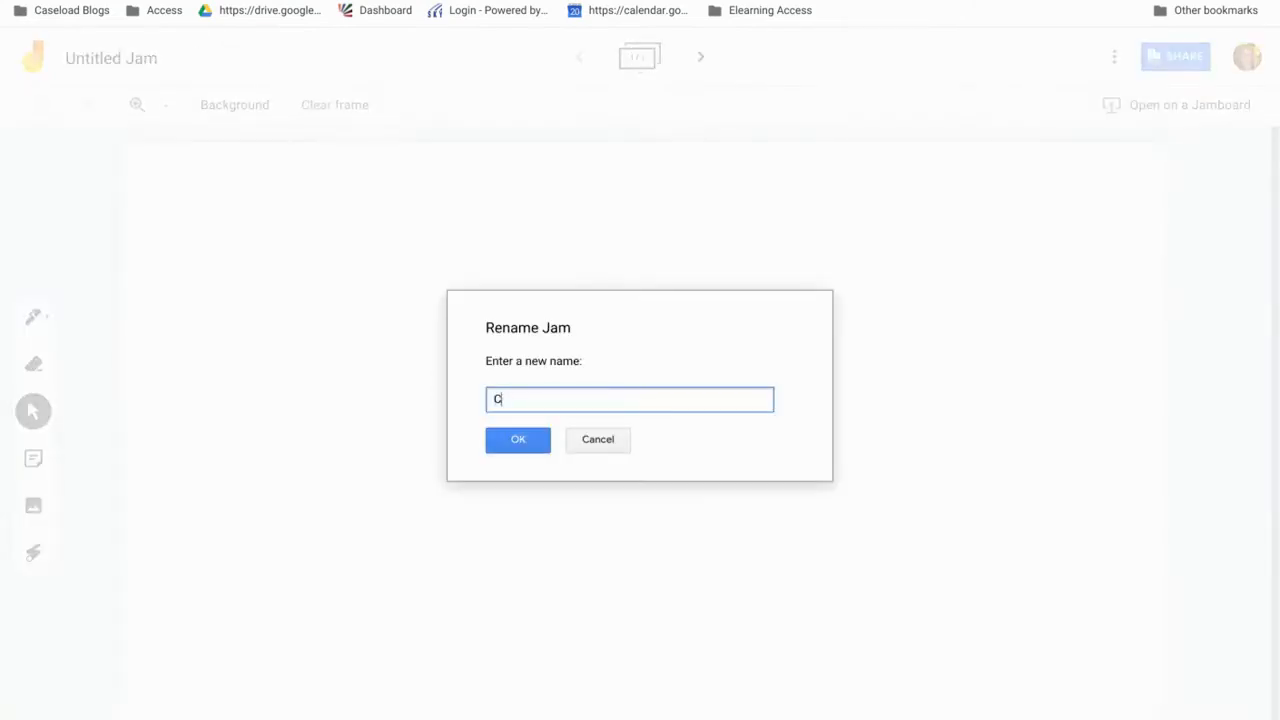
text(ollaborative Jamboard)
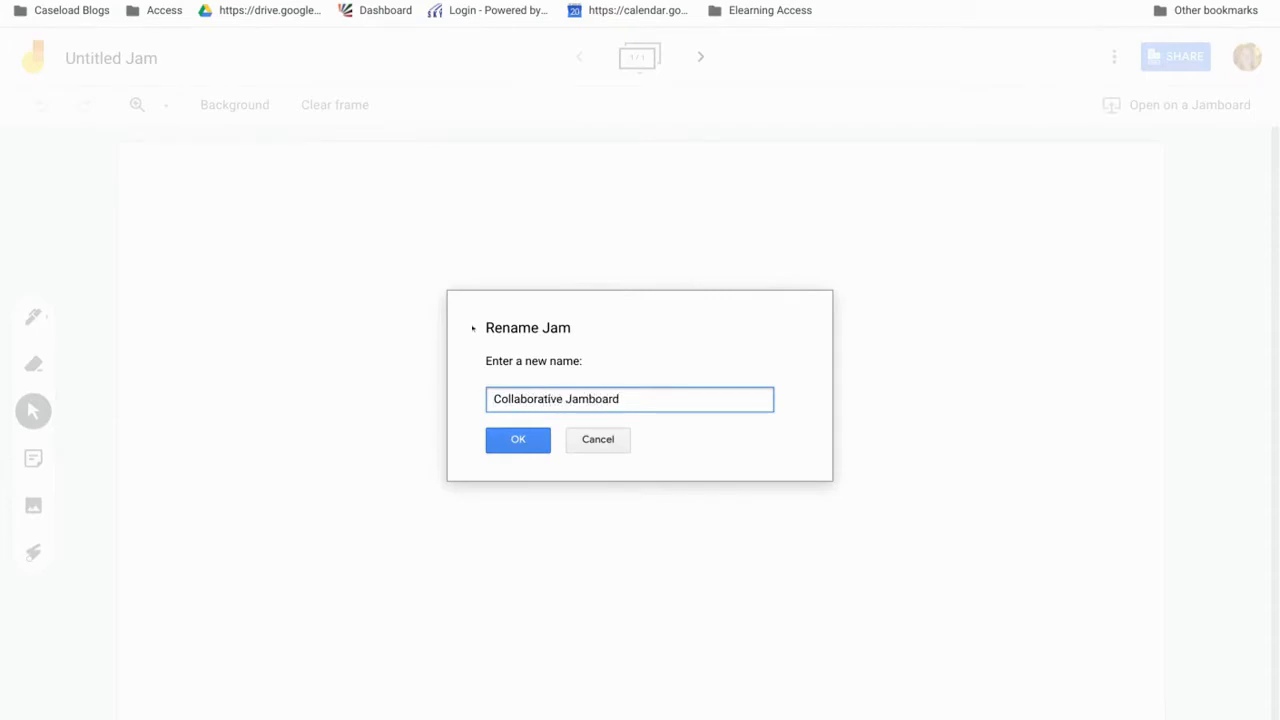
click(534, 444)
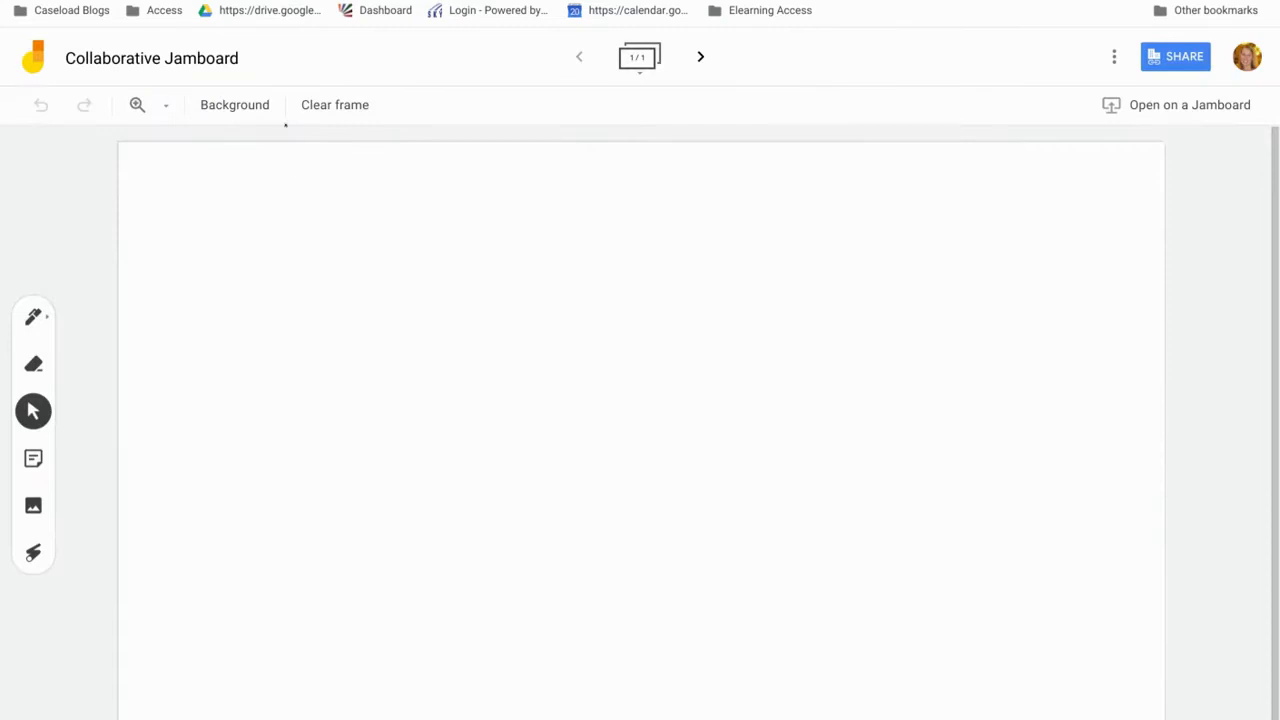
- Set the frame's background to solid blue and show the Pen tool's types and colours
click(236, 112)
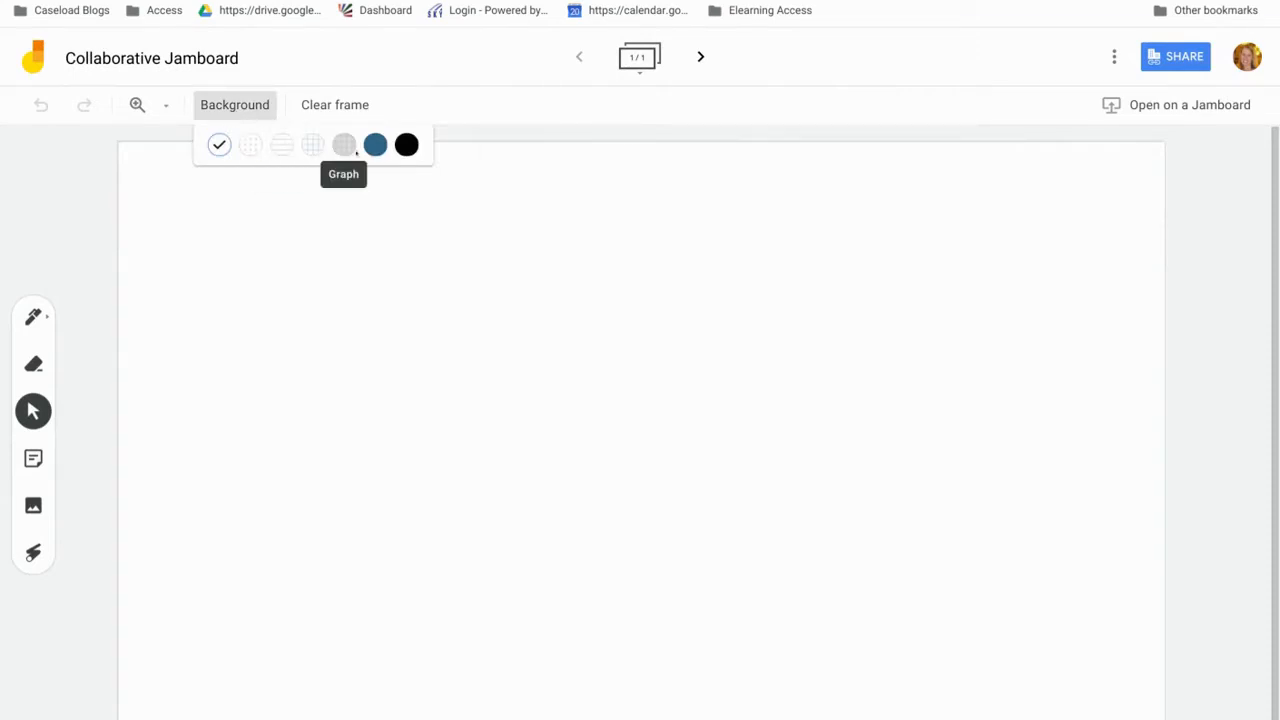
click(376, 148)
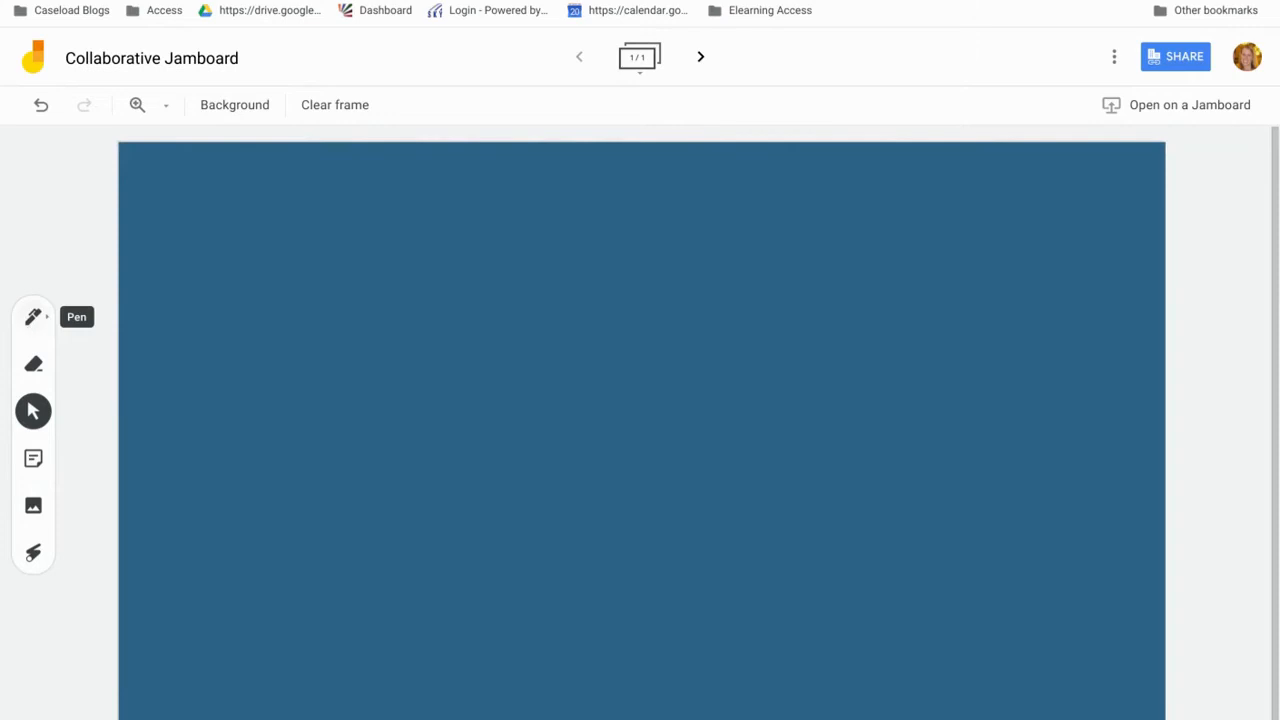
click(33, 317)
click(33, 317)
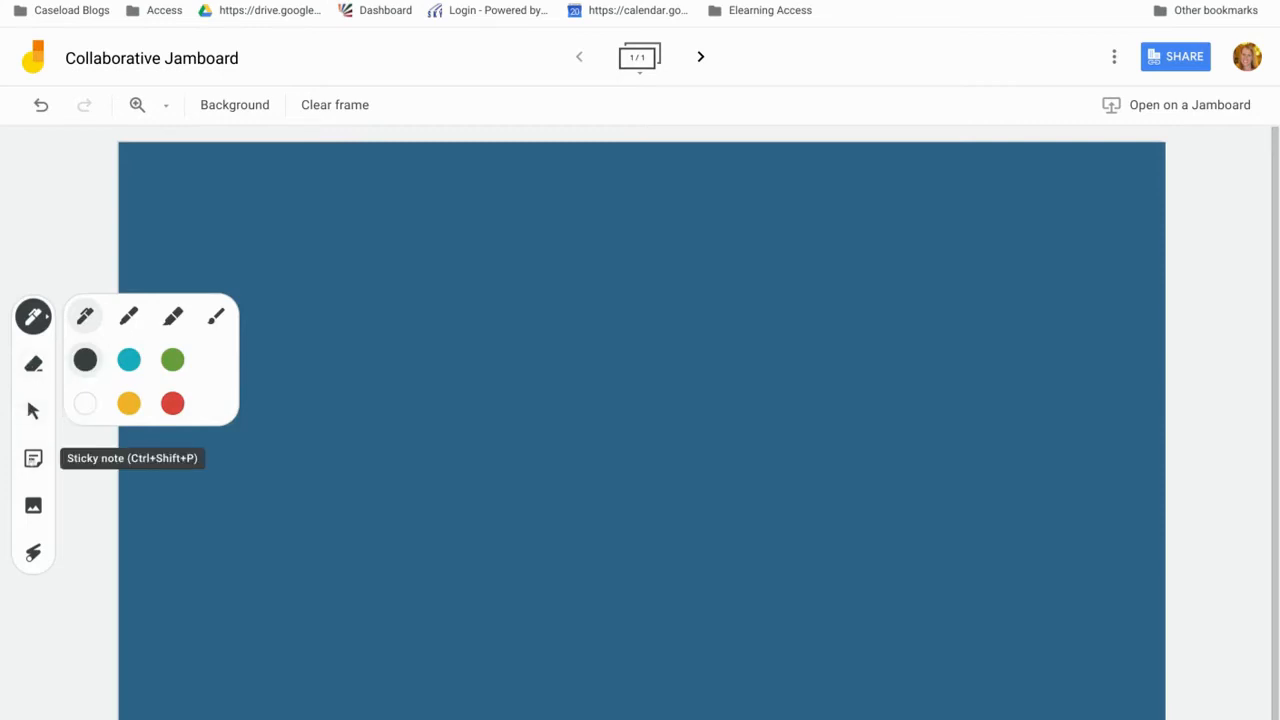
- Add a yellow sticky note reading "Name Goes Here", enlarge it and place it in the frame's upper-left corner
click(33, 458)
text(Name Goes Here)
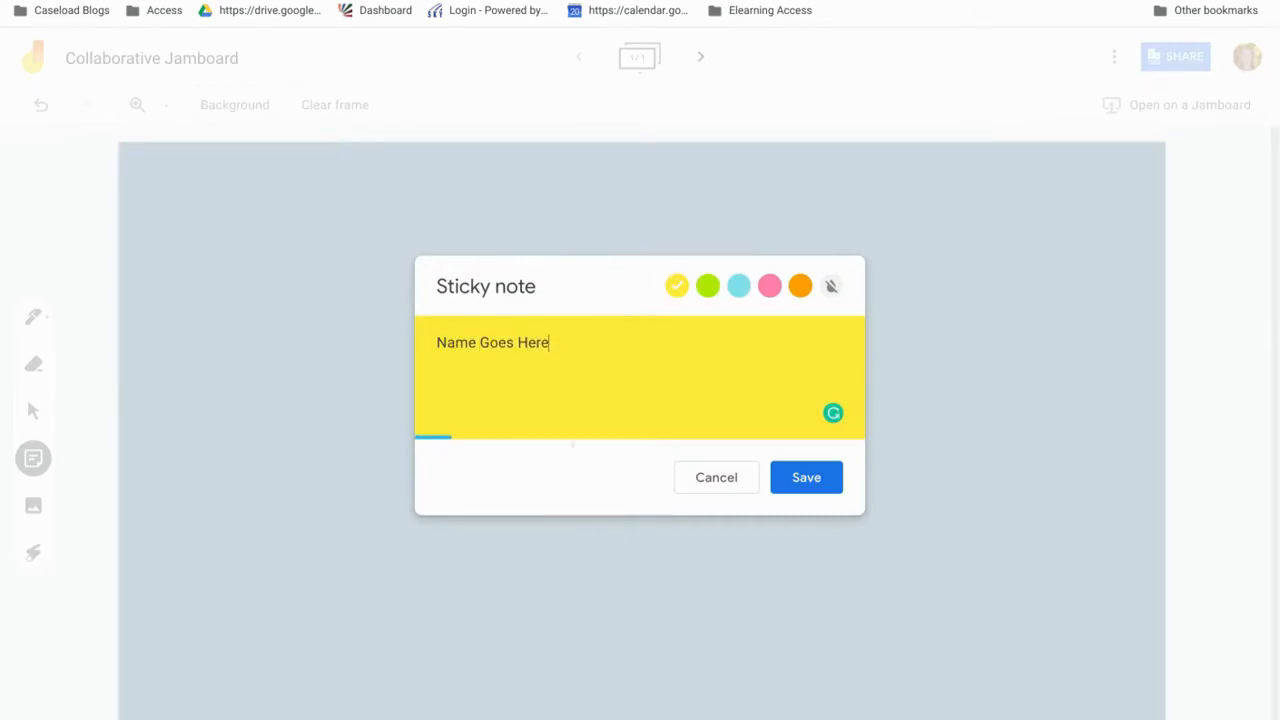
click(793, 468)
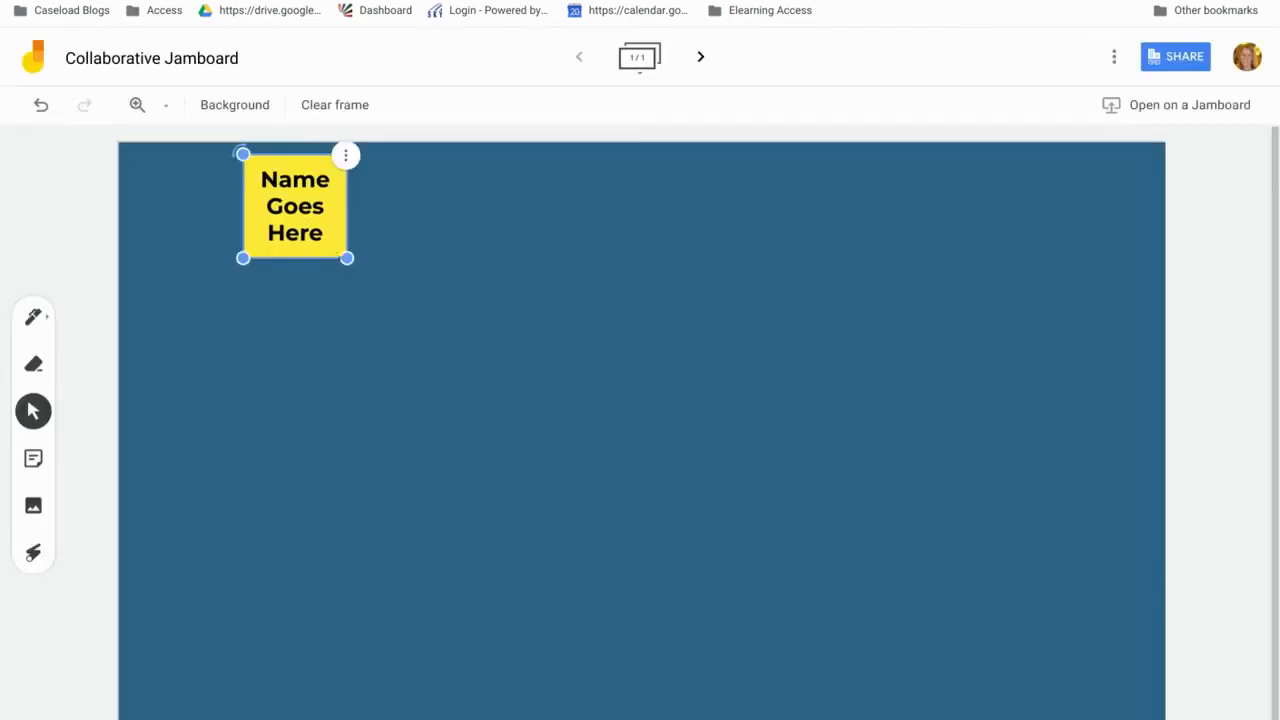
drag(347, 258, 391, 303)
drag(346, 191, 224, 181)
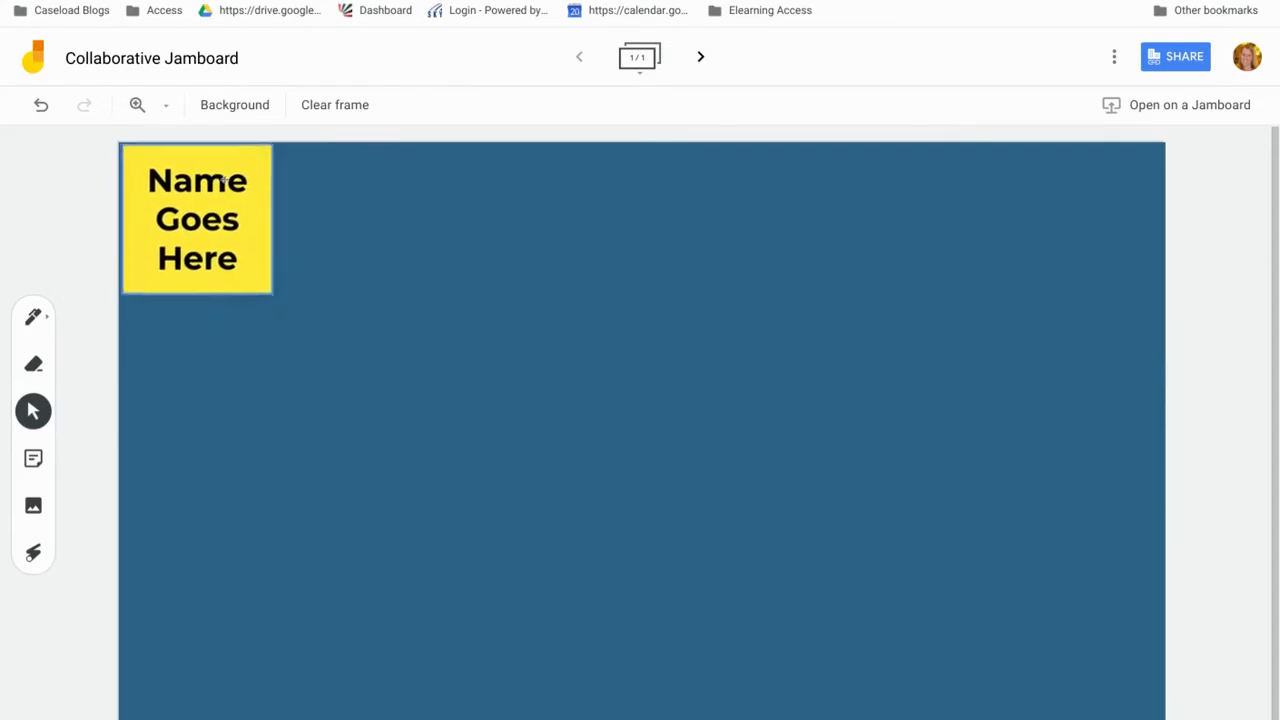
- Look at the Google Image Search option for adding an image, and leave without inserting one
click(33, 505)
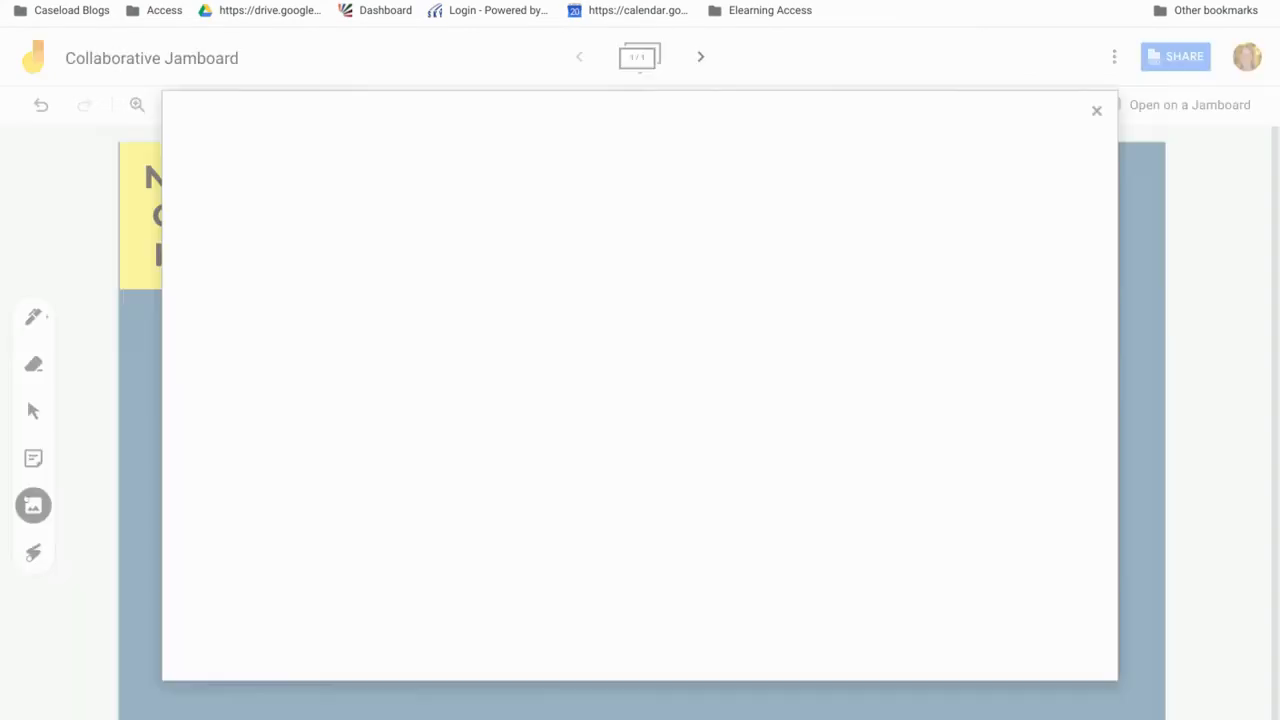
click(323, 163)
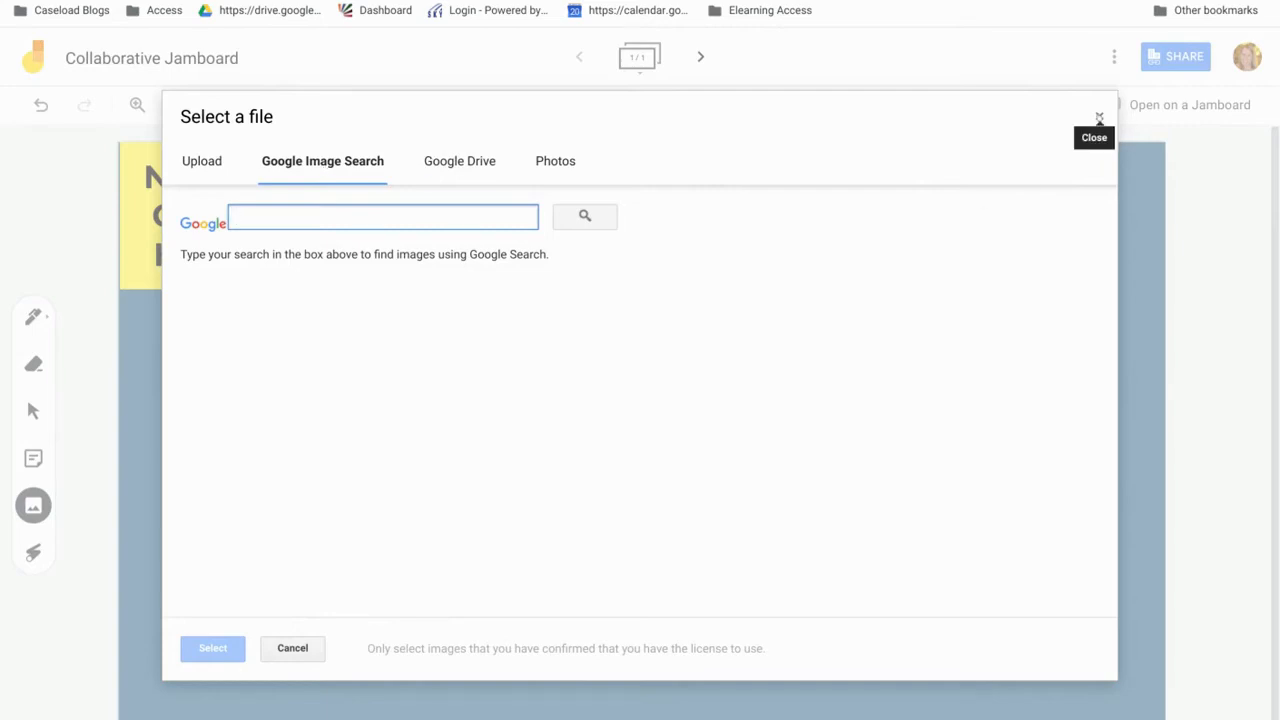
click(1099, 118)
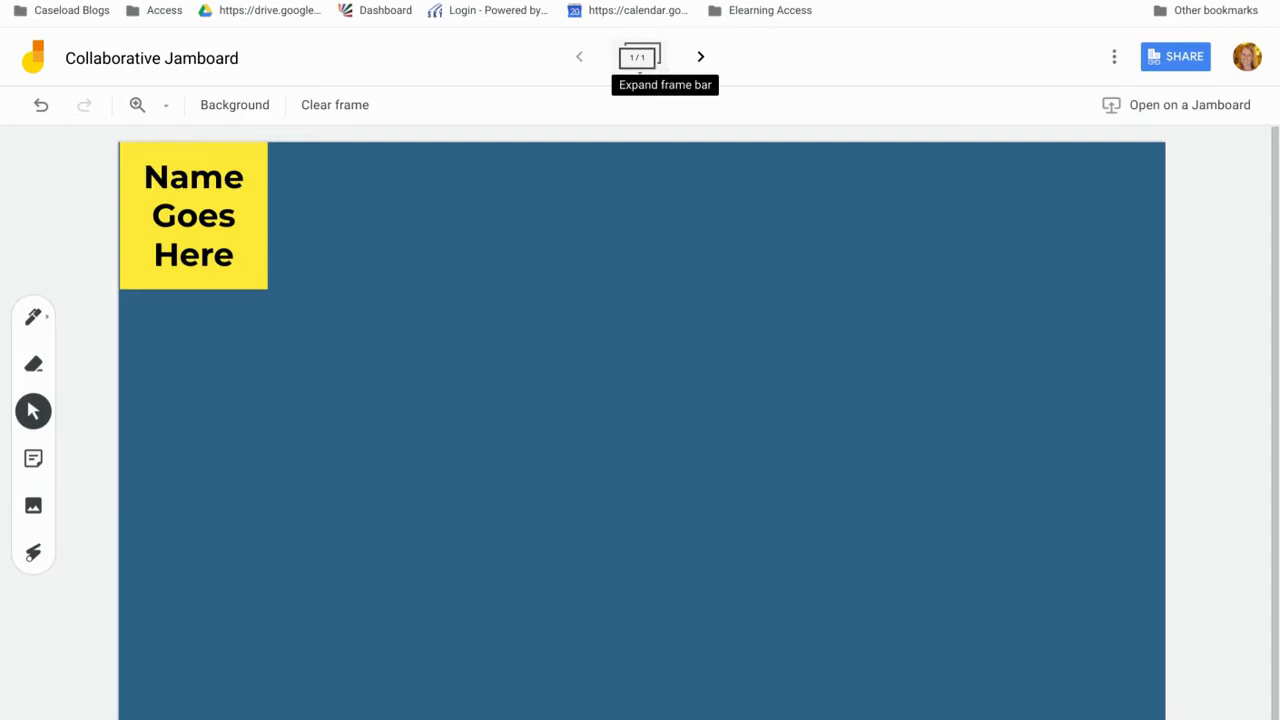
- Duplicate the frame with the name note three times to make four identical frames
click(640, 60)
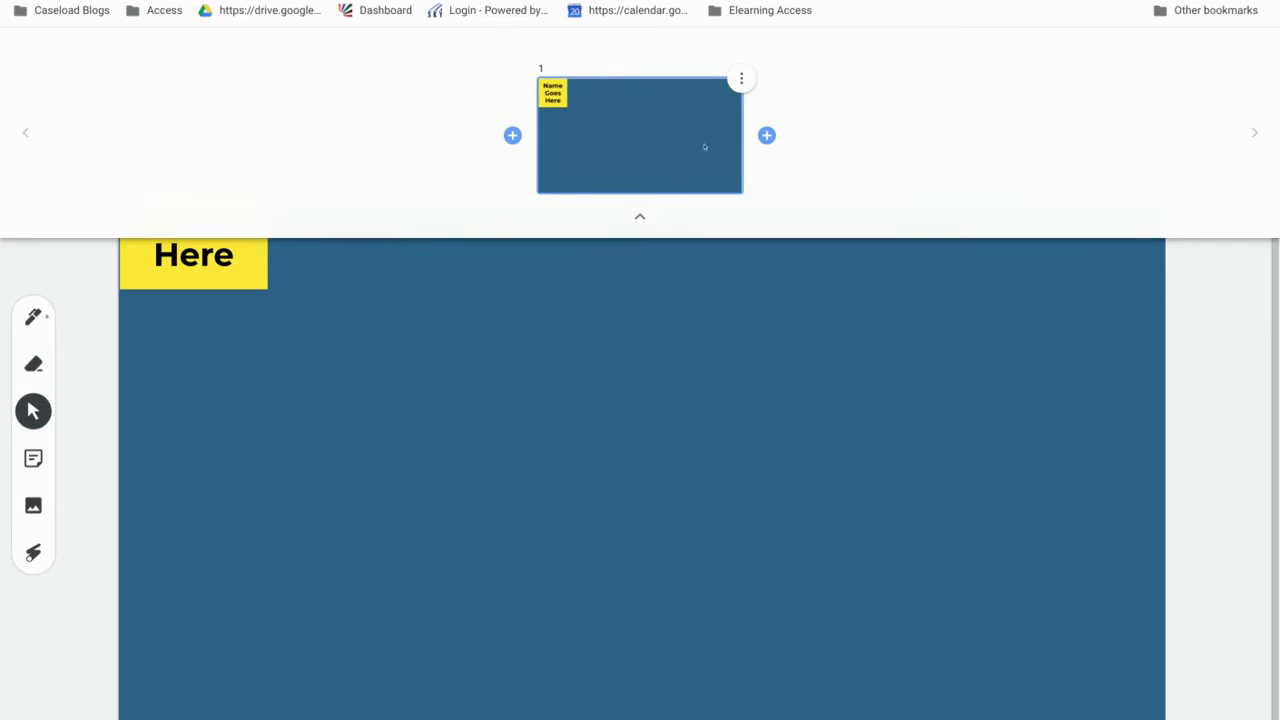
click(660, 246)
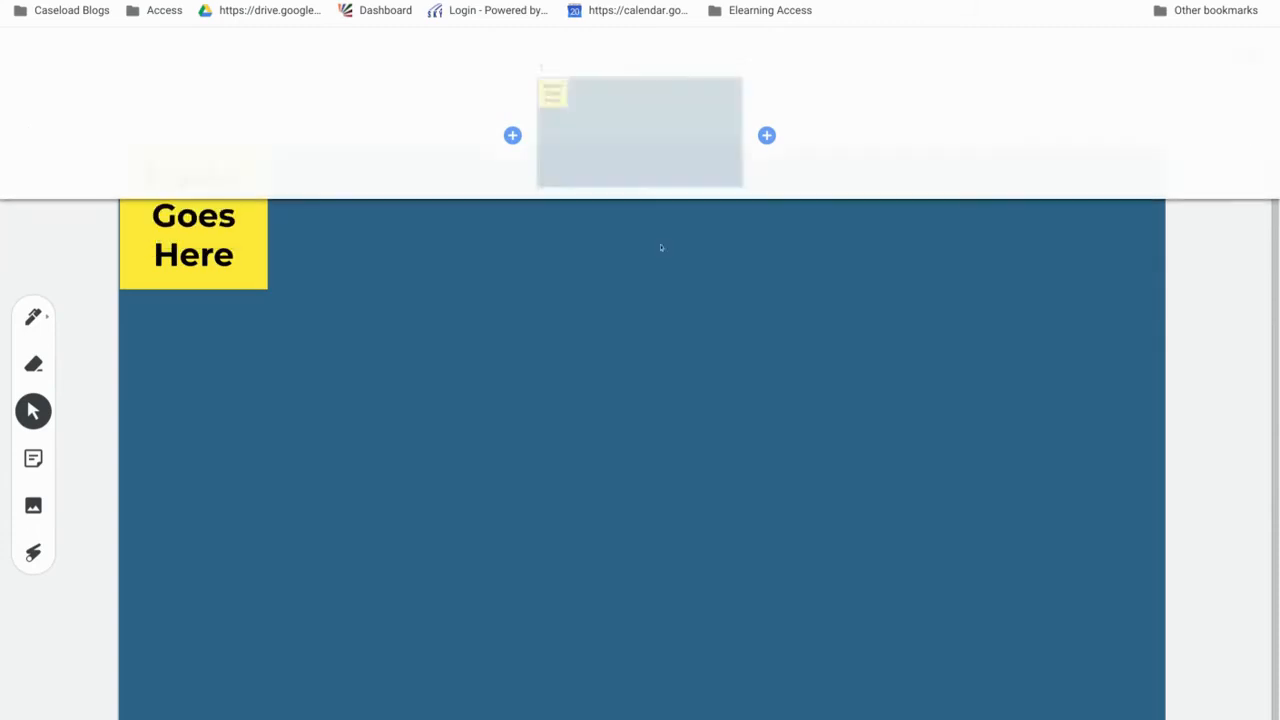
click(638, 62)
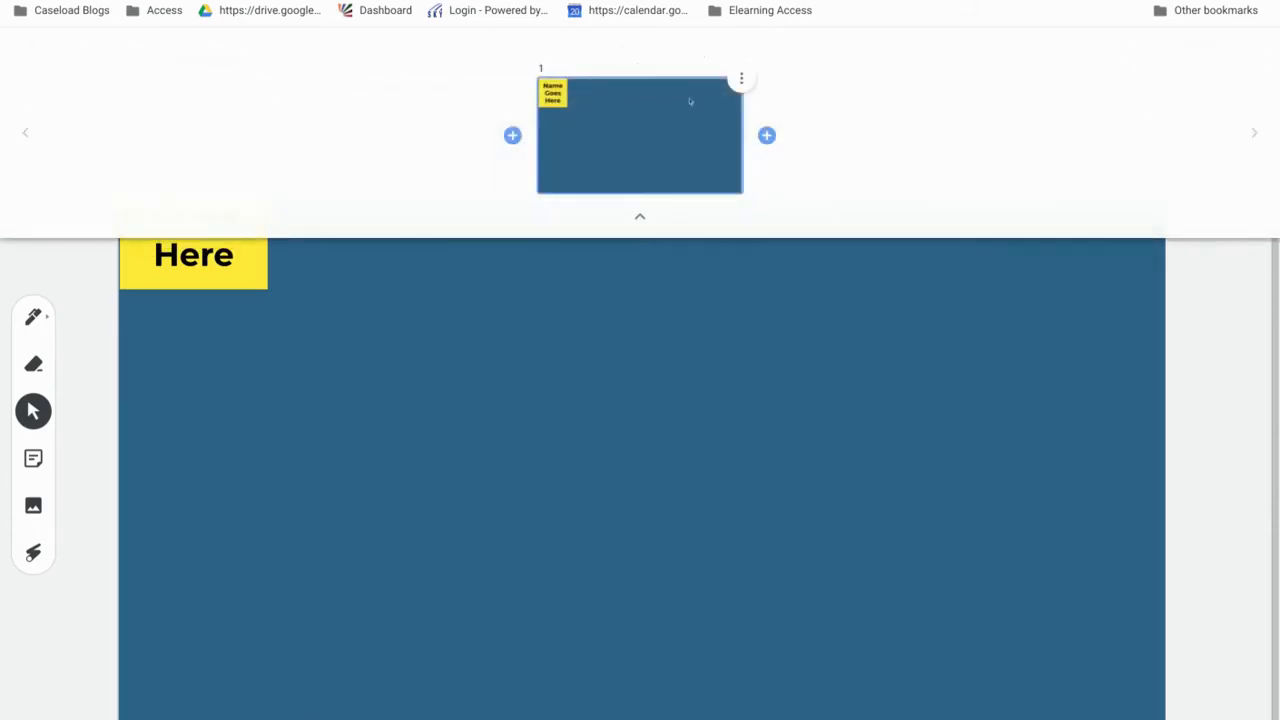
click(735, 86)
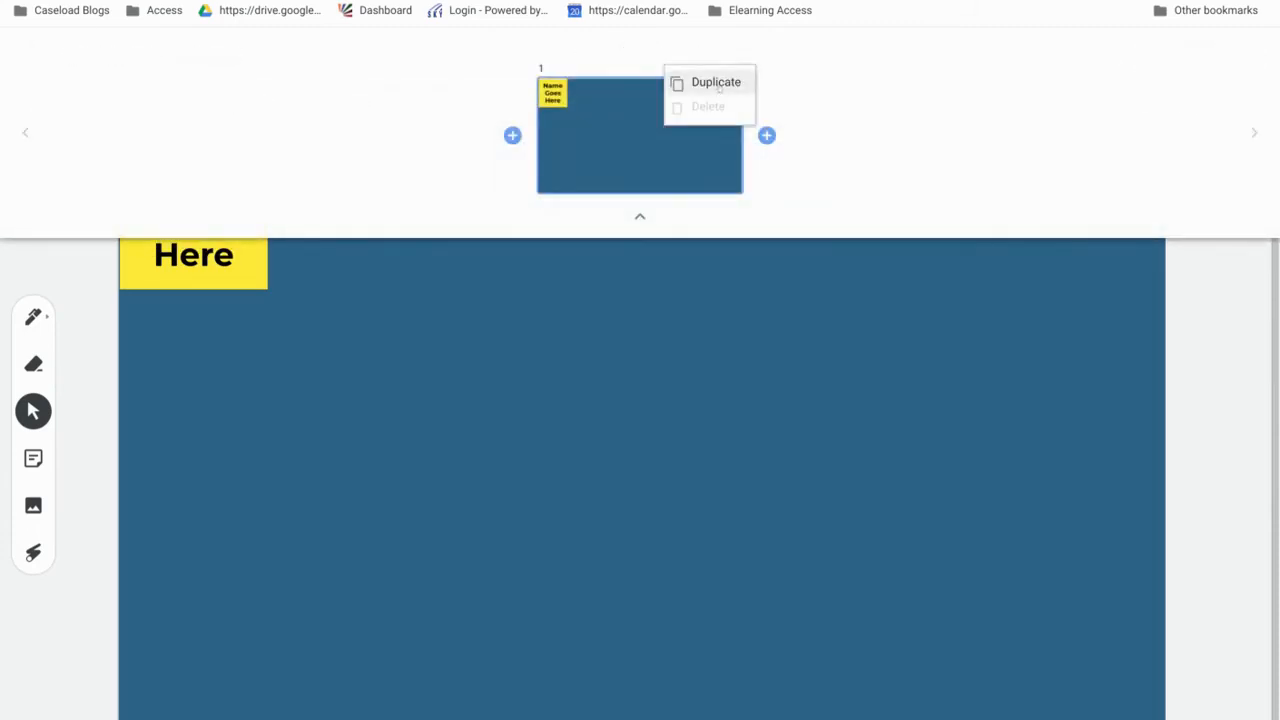
click(718, 85)
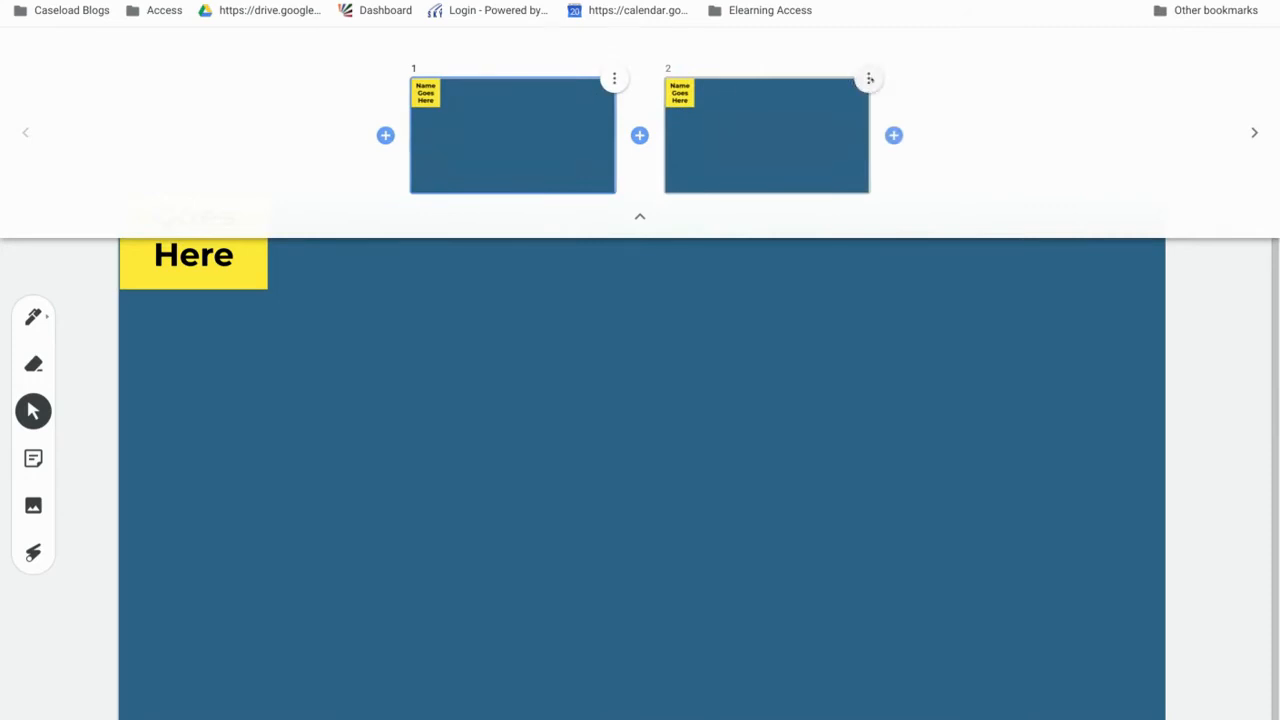
click(868, 79)
click(866, 81)
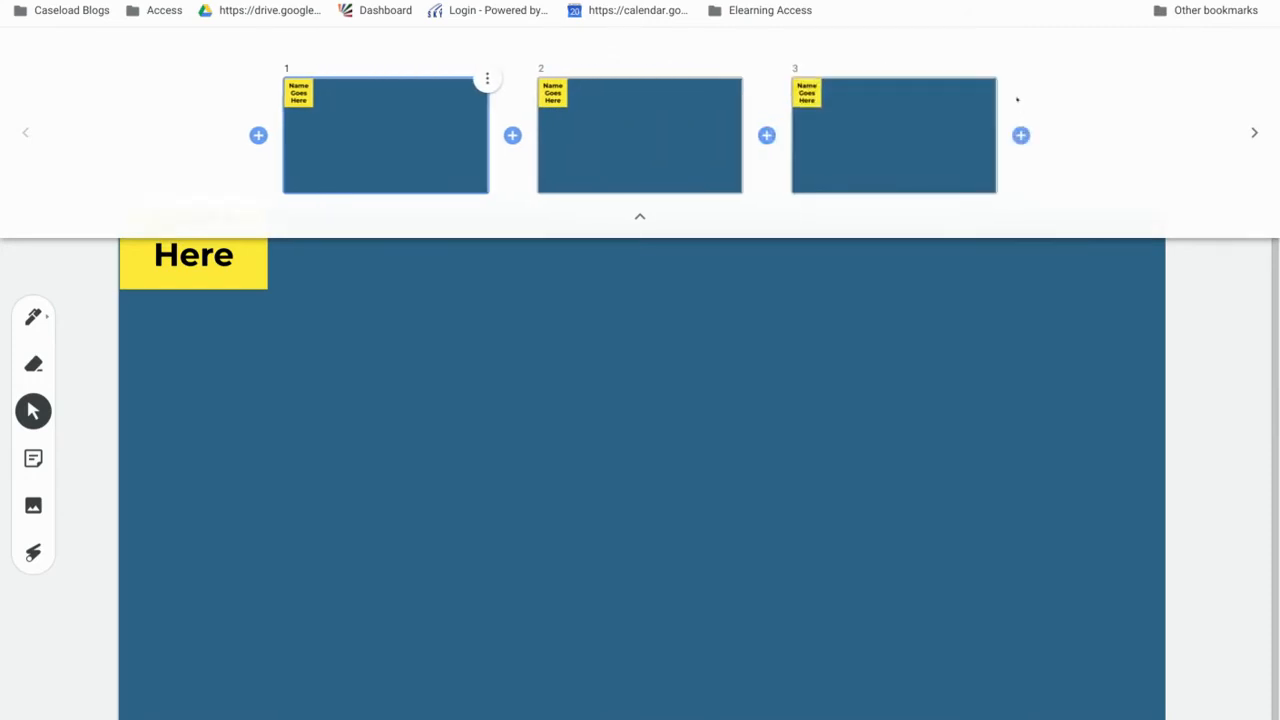
click(994, 80)
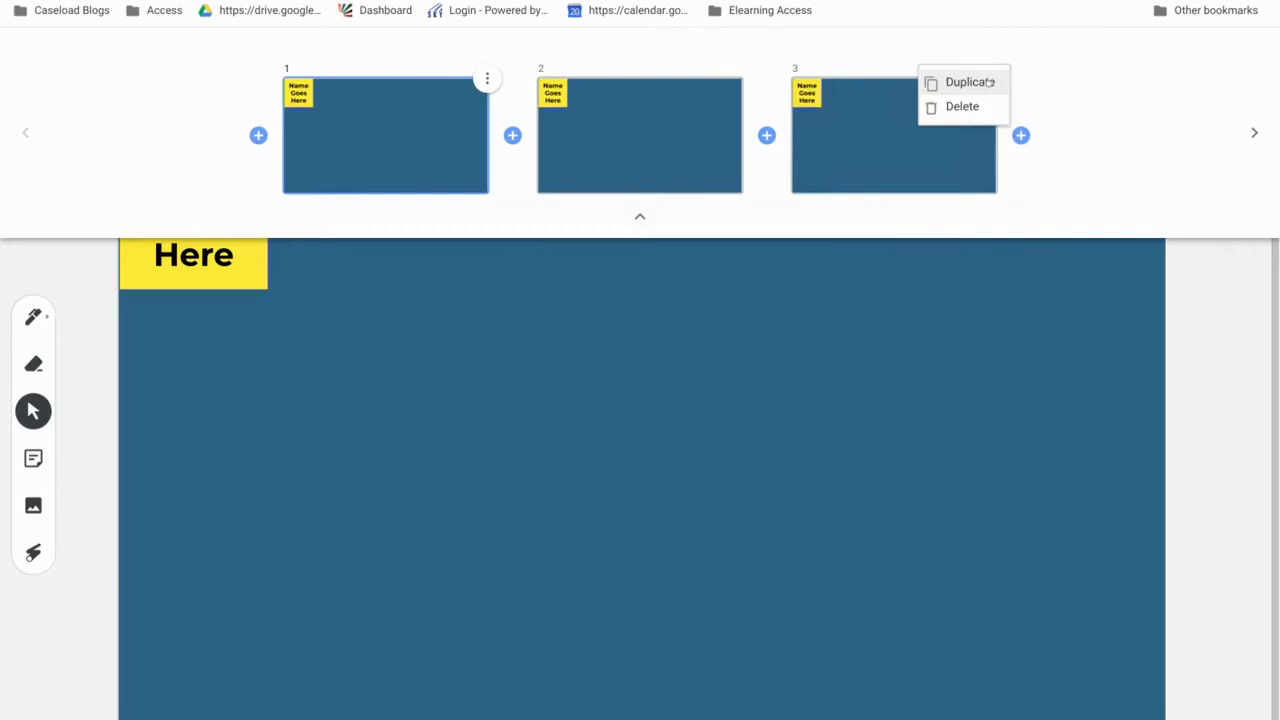
click(988, 84)
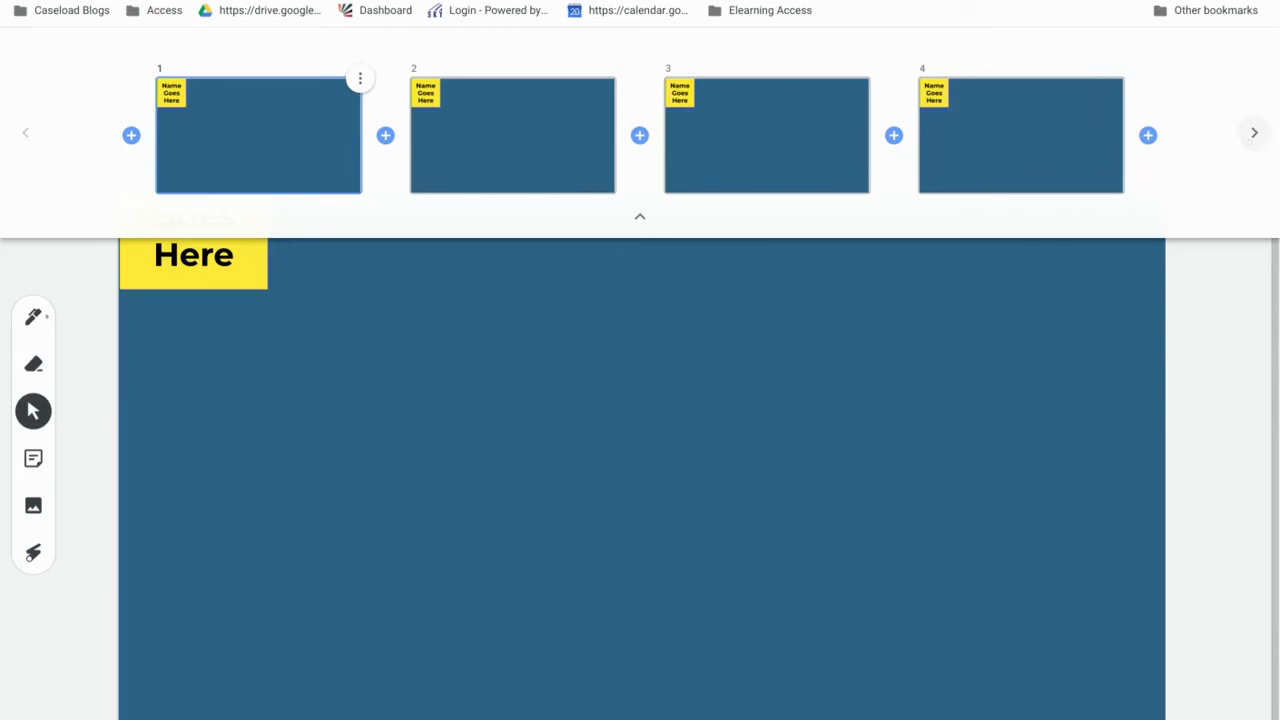
click(775, 397)
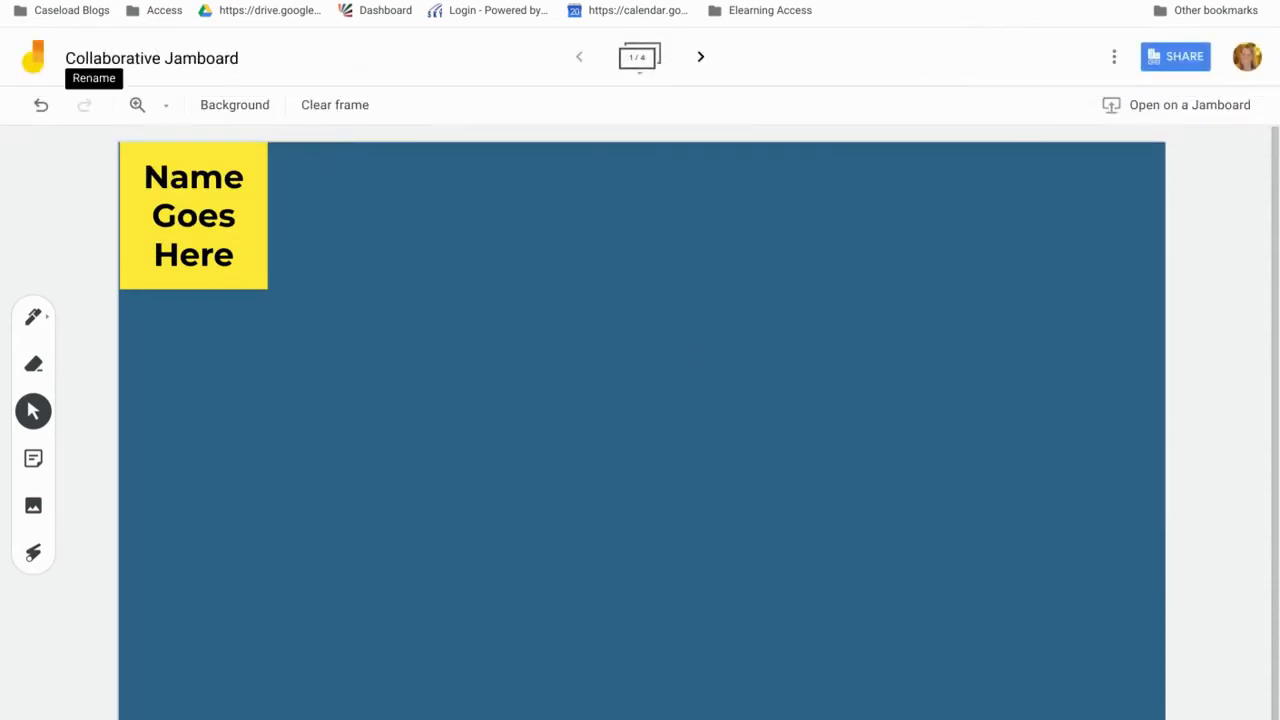
- Rename the jam as "Collaborative Jamboard Template"
click(228, 60)
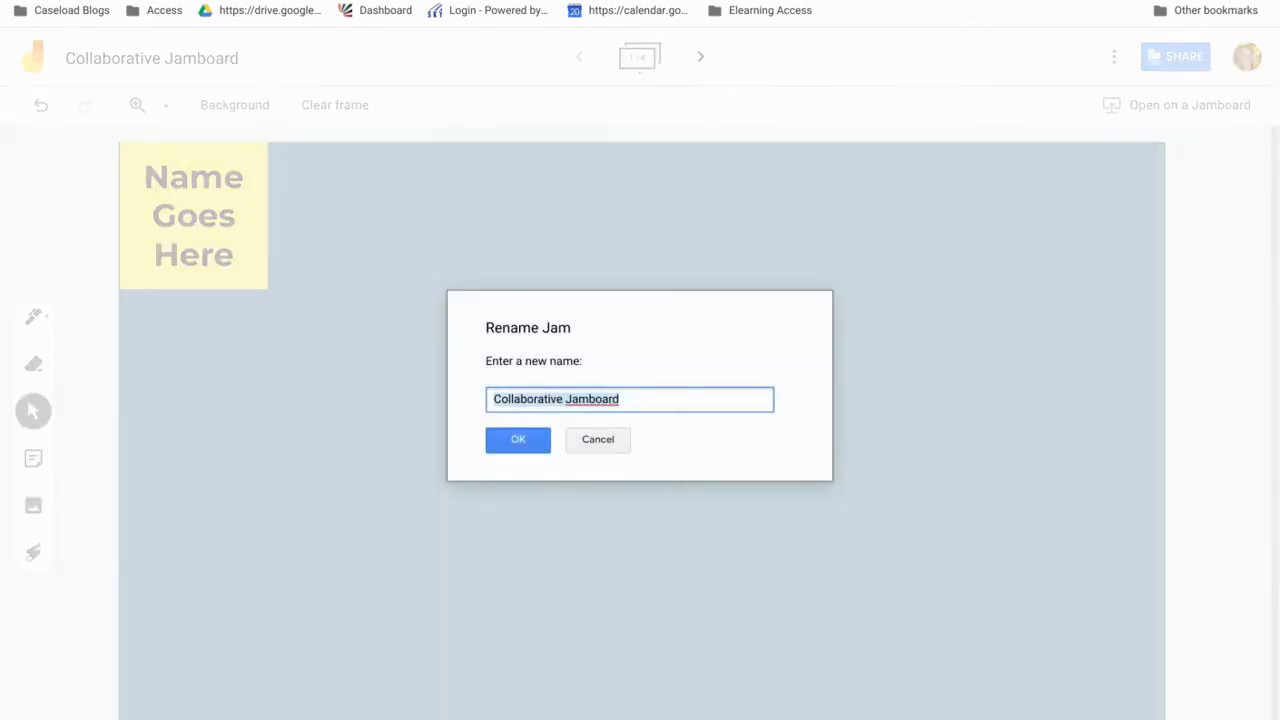
click(688, 397)
text(Template)
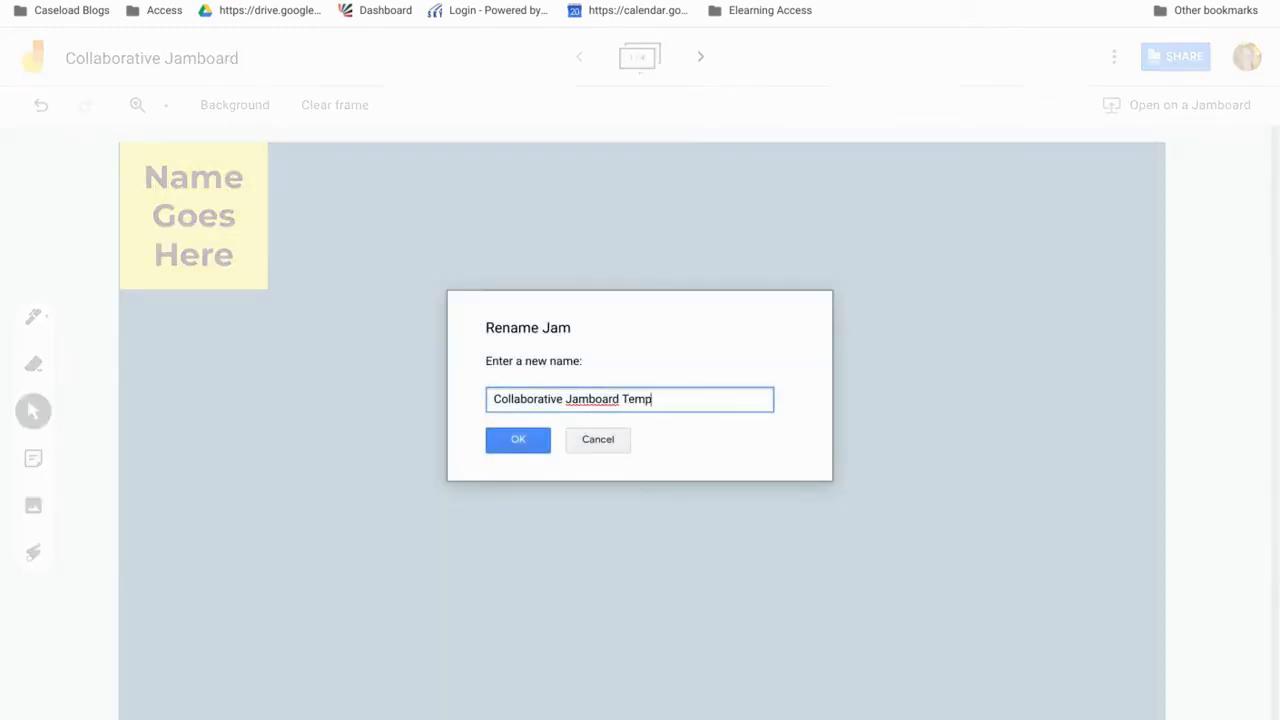
click(536, 438)
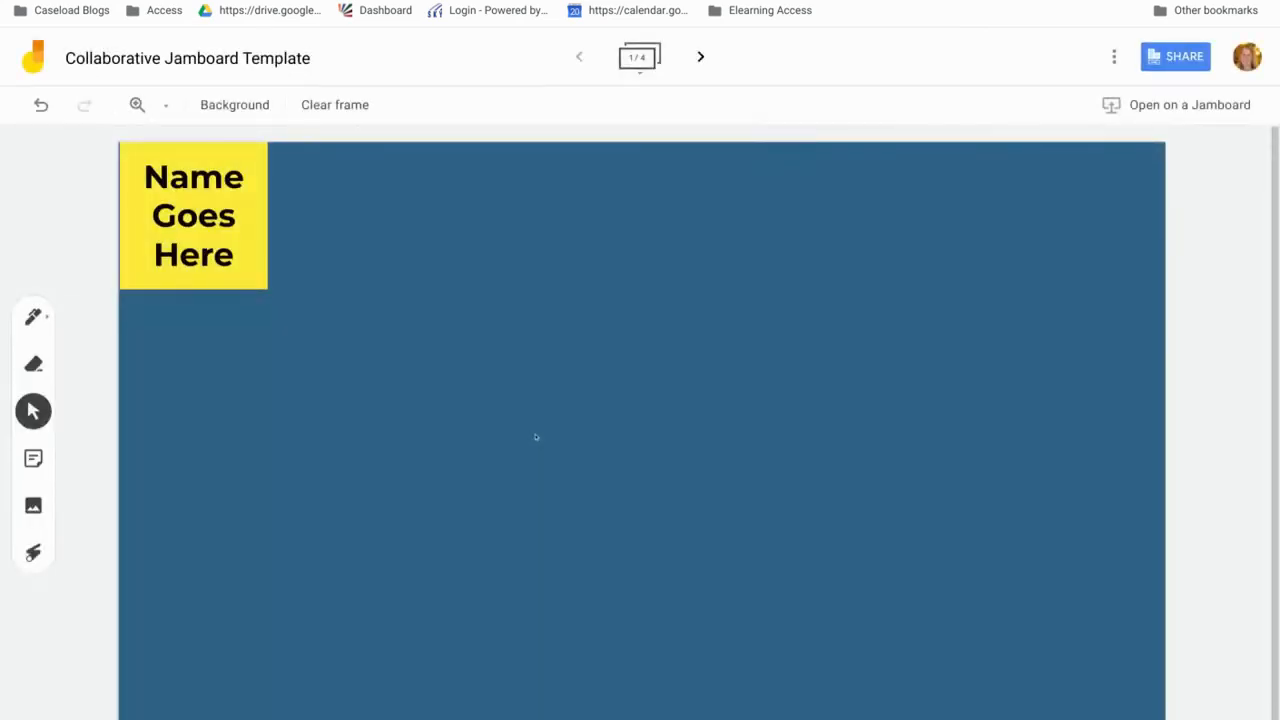
- Review the jam's frames in the frame overview and display the third frame
click(1114, 57)
click(639, 62)
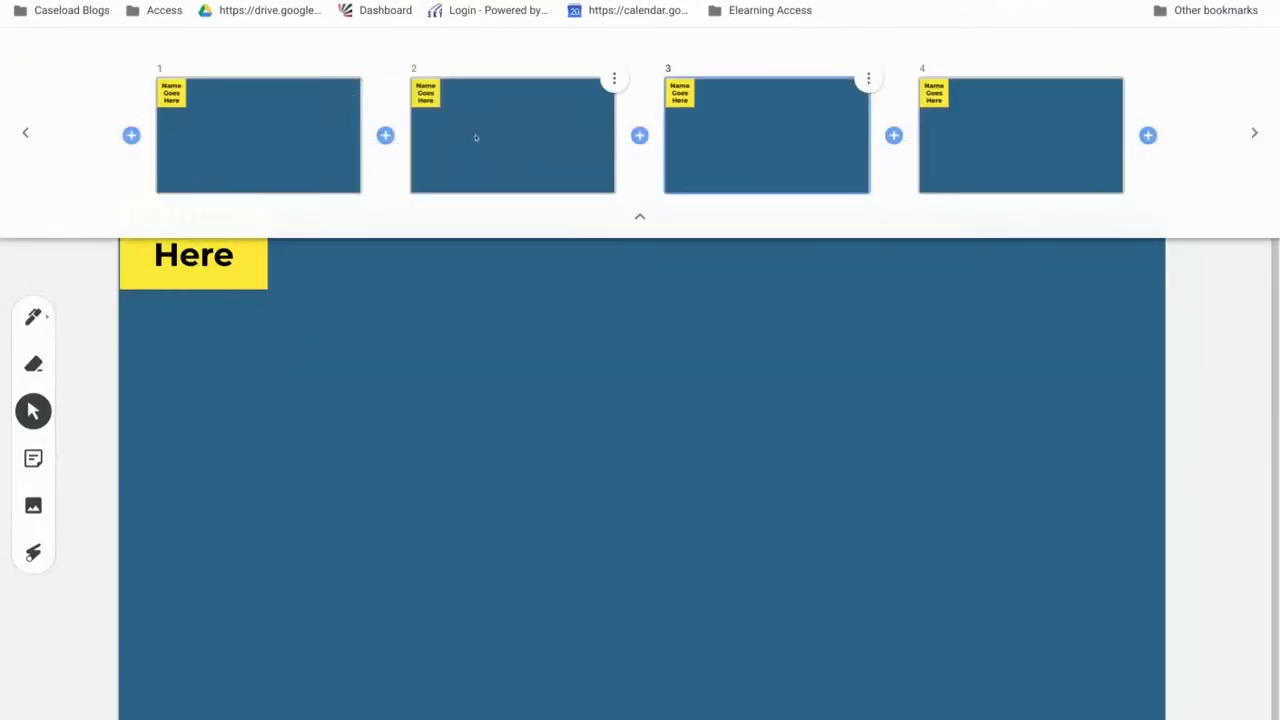
click(640, 216)
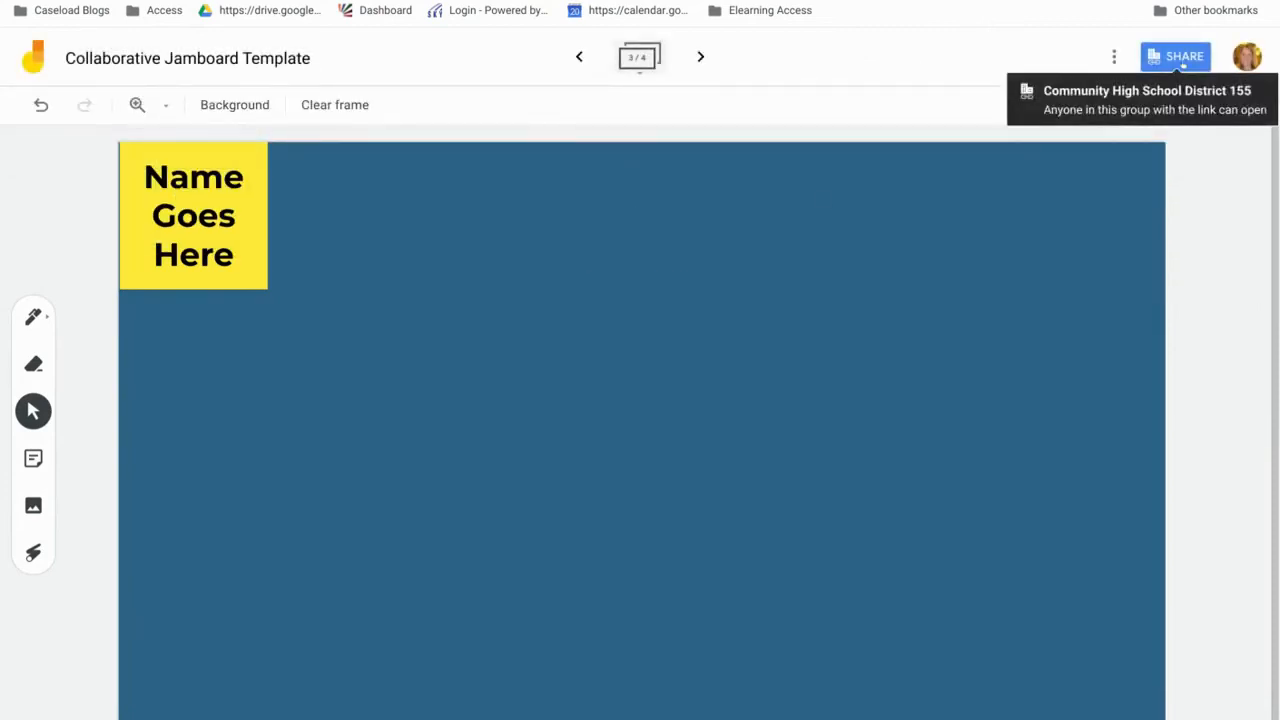
- Set link access for Community High School District 155 to Editor and copy the jam's sharing link
click(1180, 62)
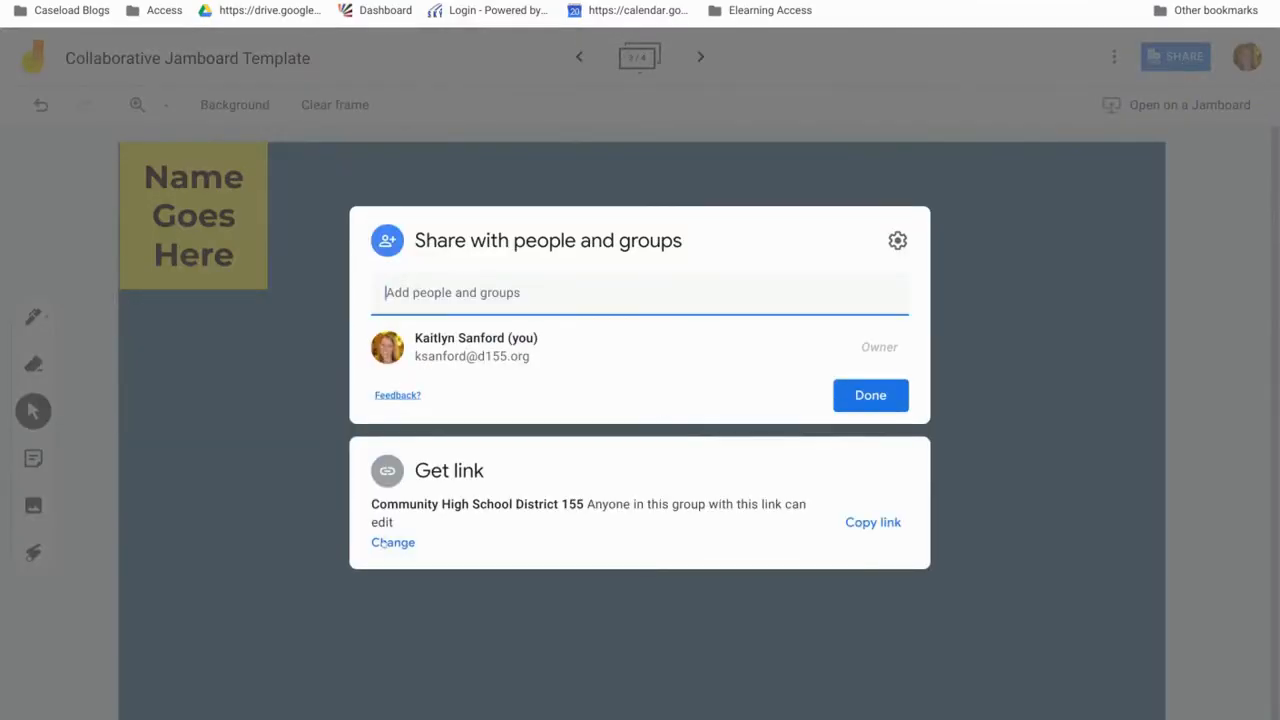
click(392, 542)
click(860, 468)
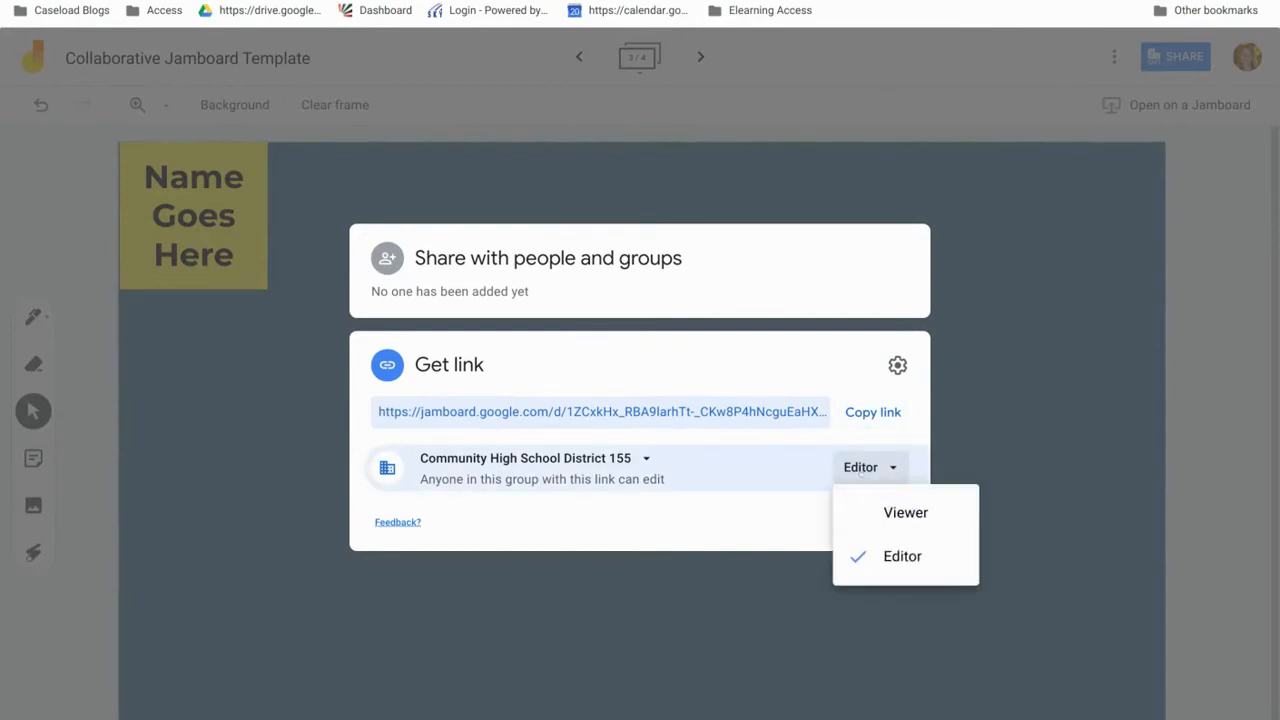
click(884, 560)
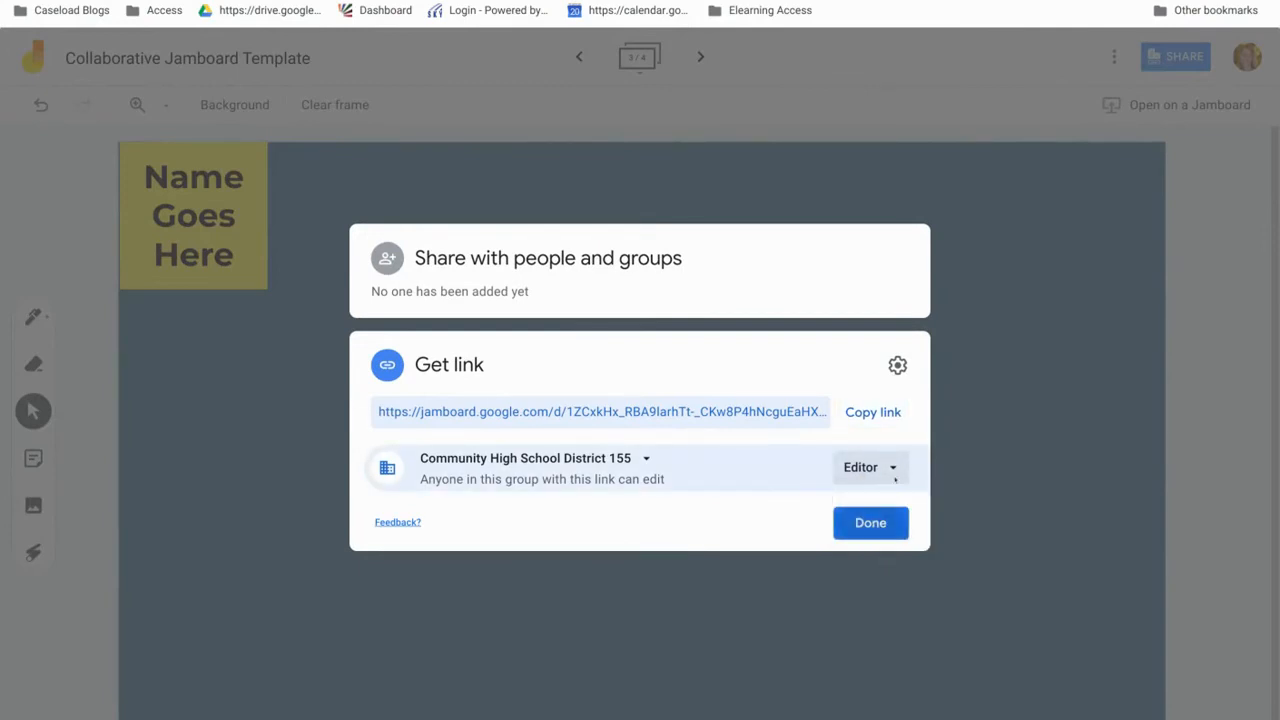
click(873, 412)
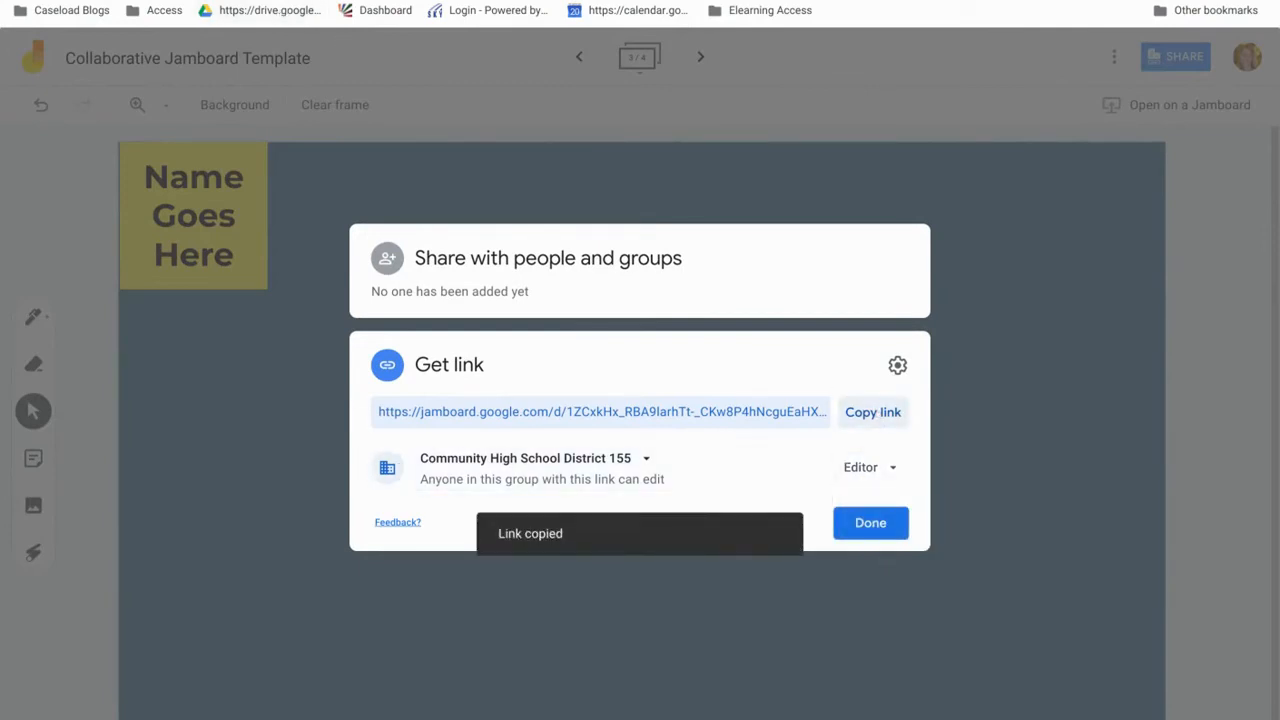
- Switch to Canvas, link the words "Open this Jamboard" on the Collaborative Jamboard page to the copied jam URL, and save the page
click(252, 1)
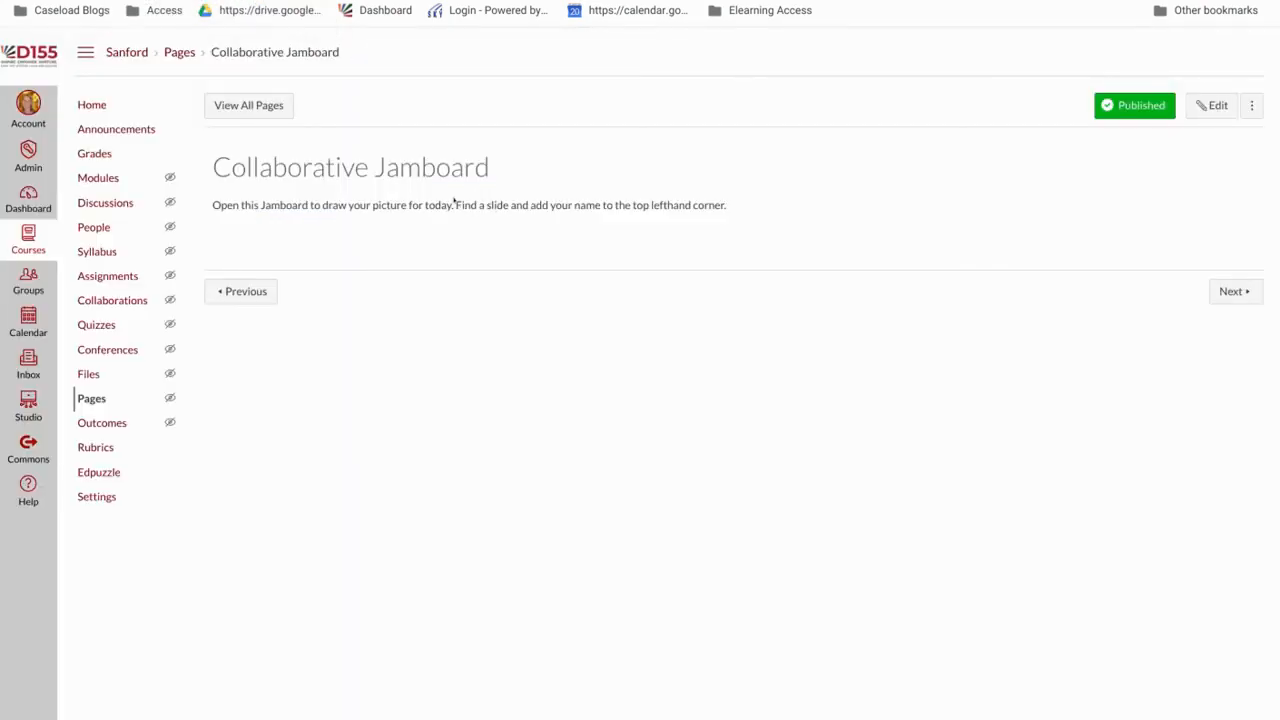
click(1218, 106)
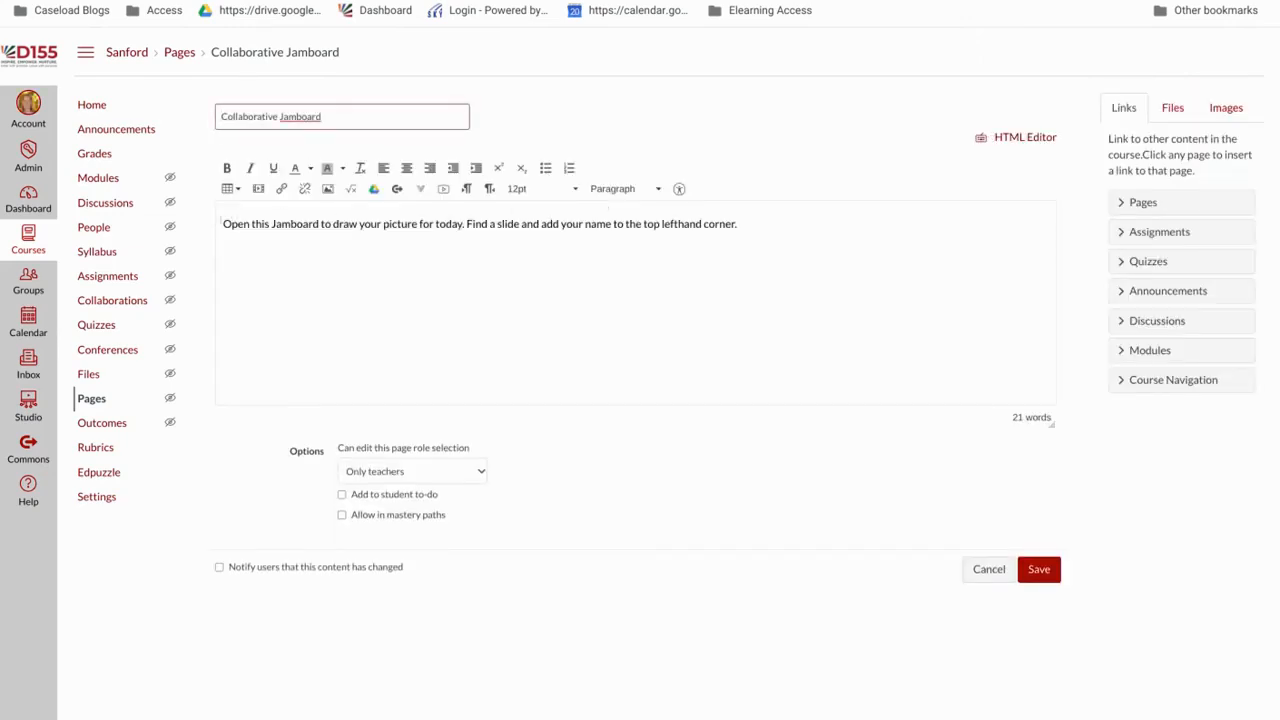
drag(223, 224, 319, 224)
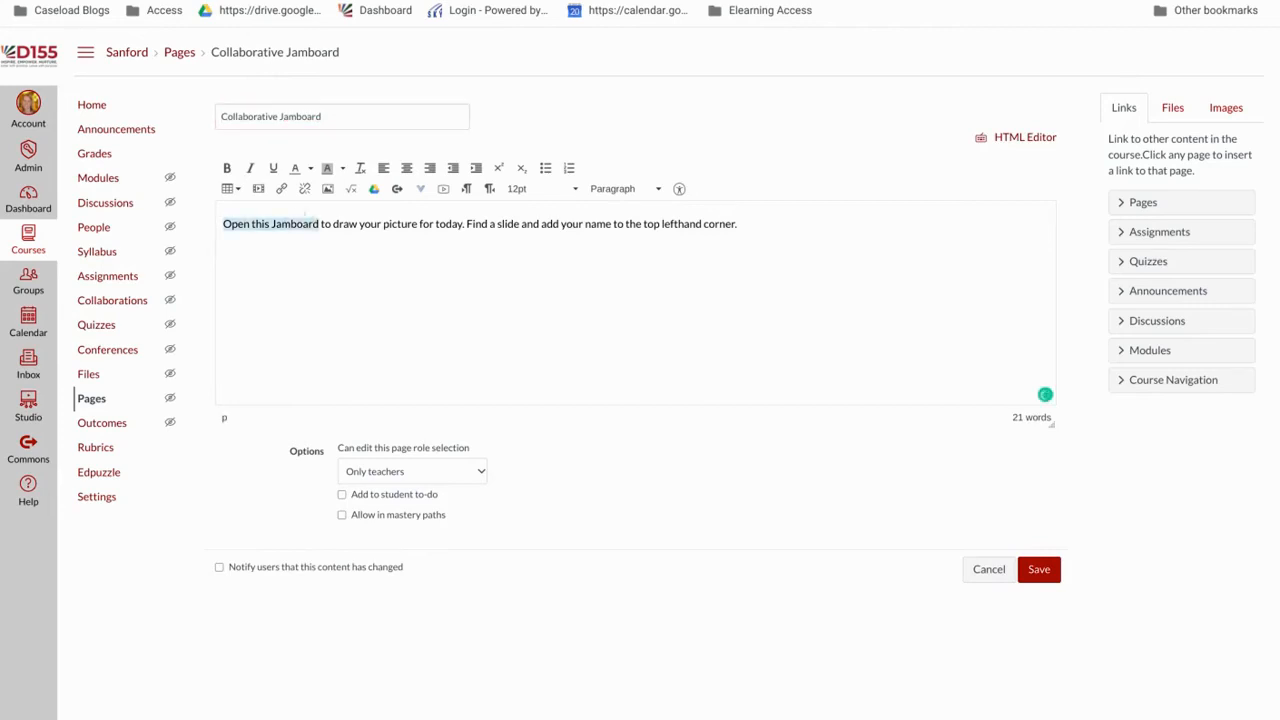
click(281, 189)
key(ctrl+v)
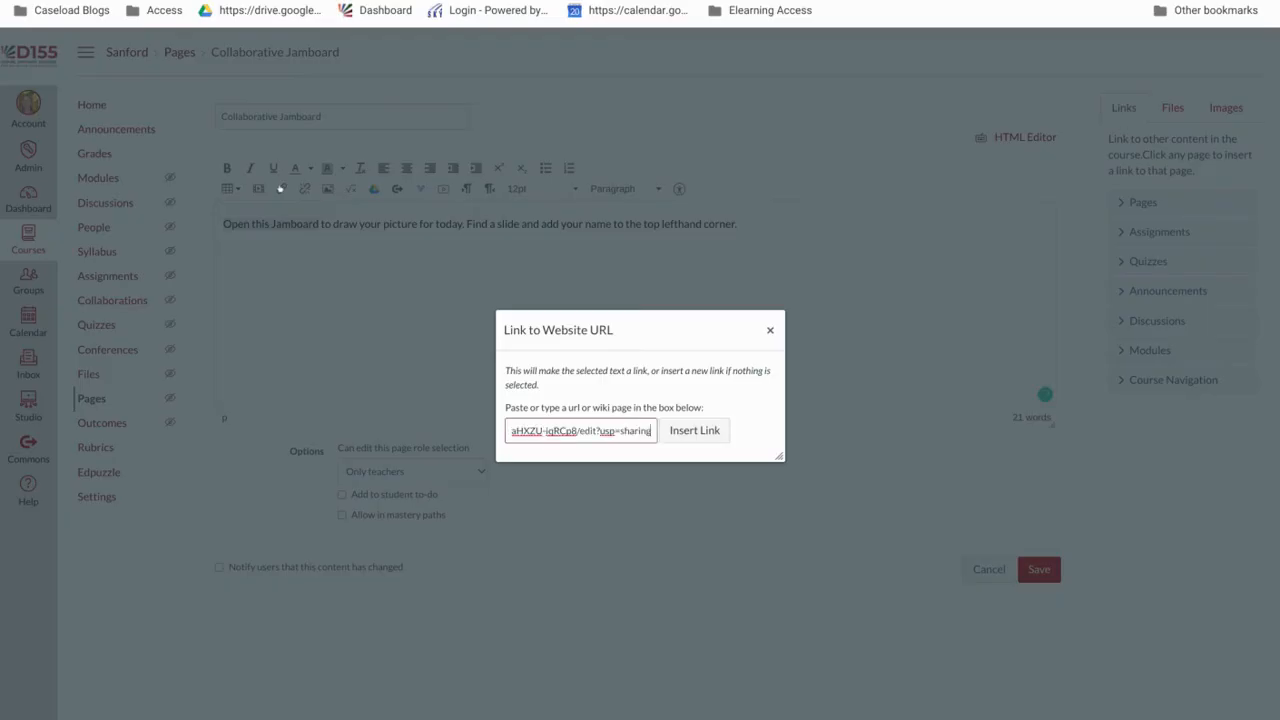
click(694, 430)
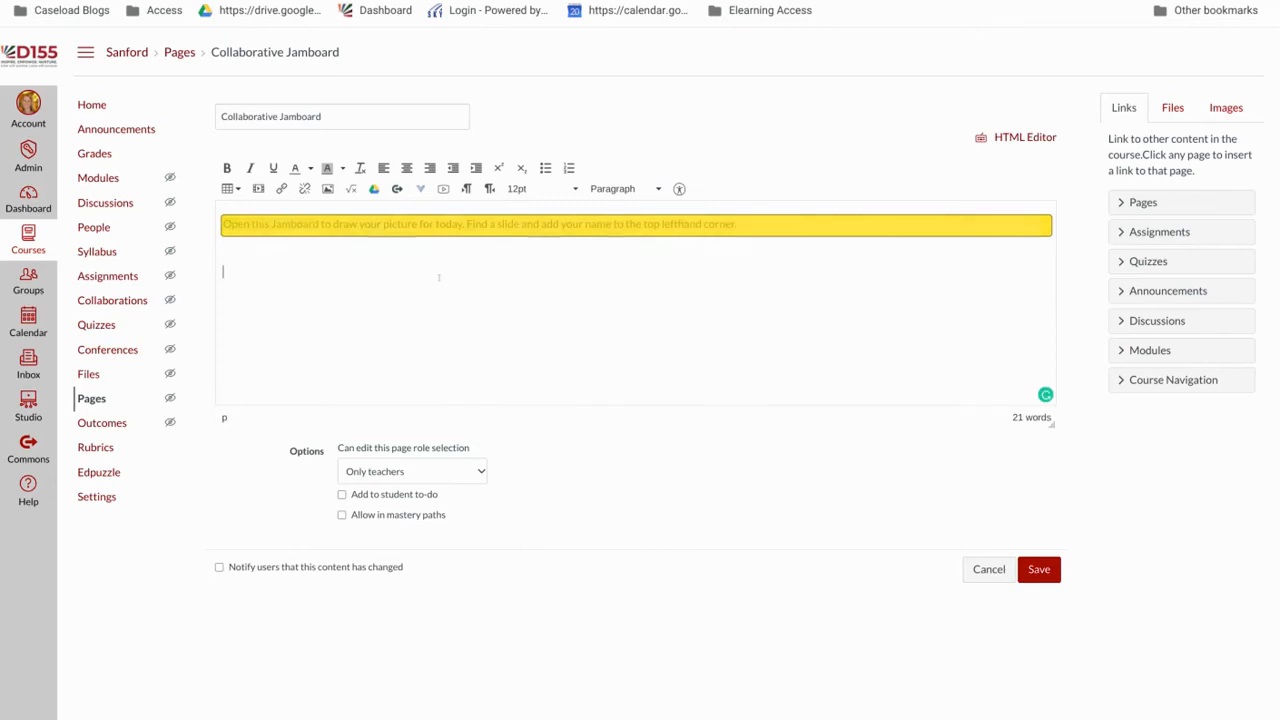
click(1041, 572)
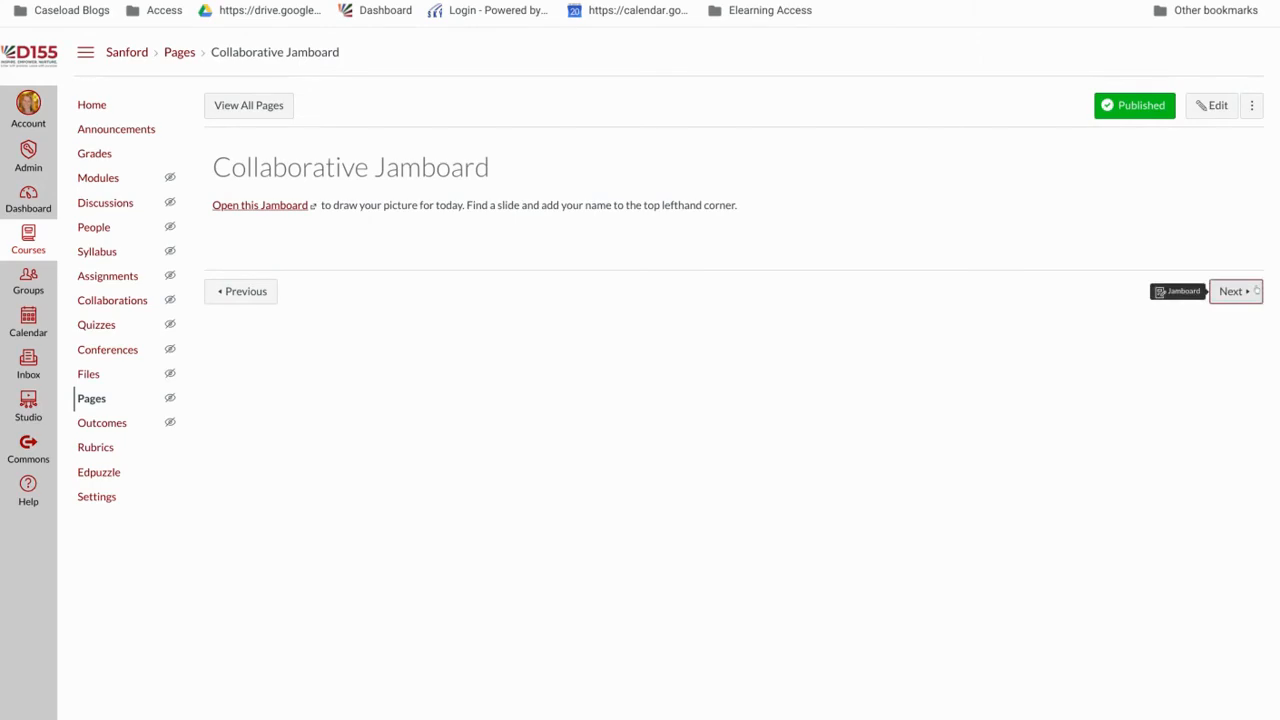
- Open the Jamboard assignment that follows this page for editing and set its submission type to External Tool
click(1236, 291)
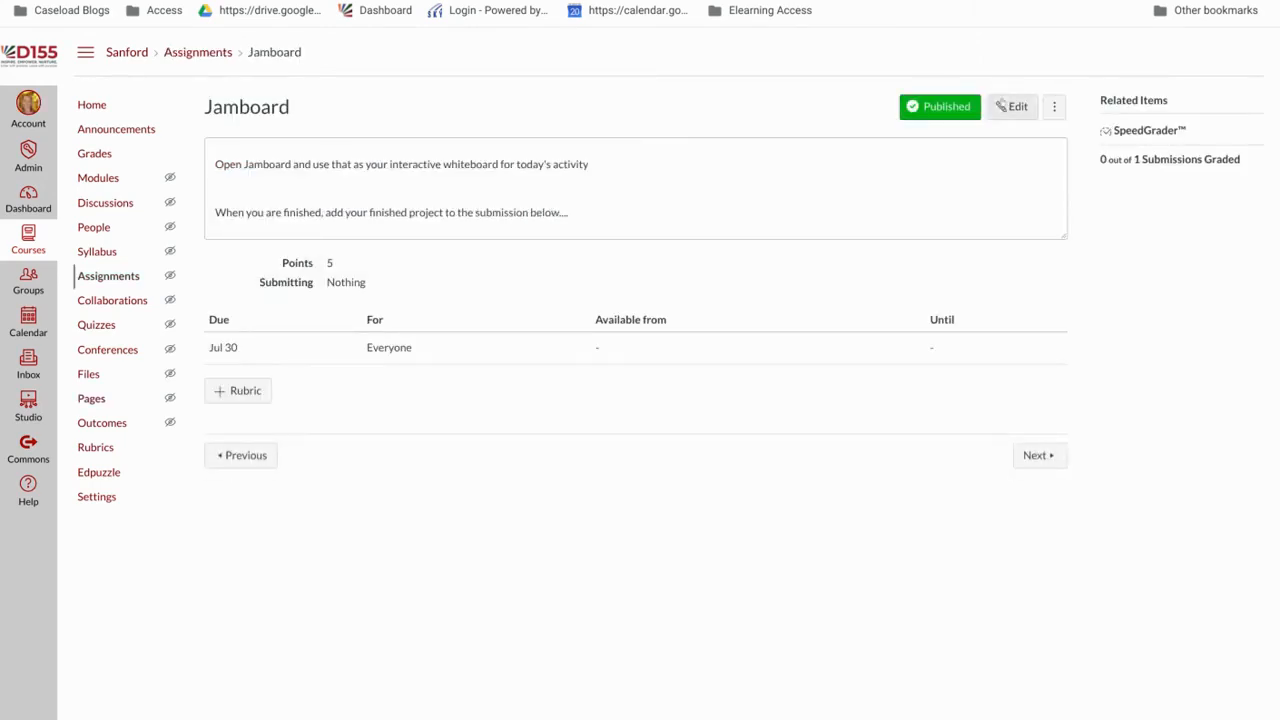
click(1012, 106)
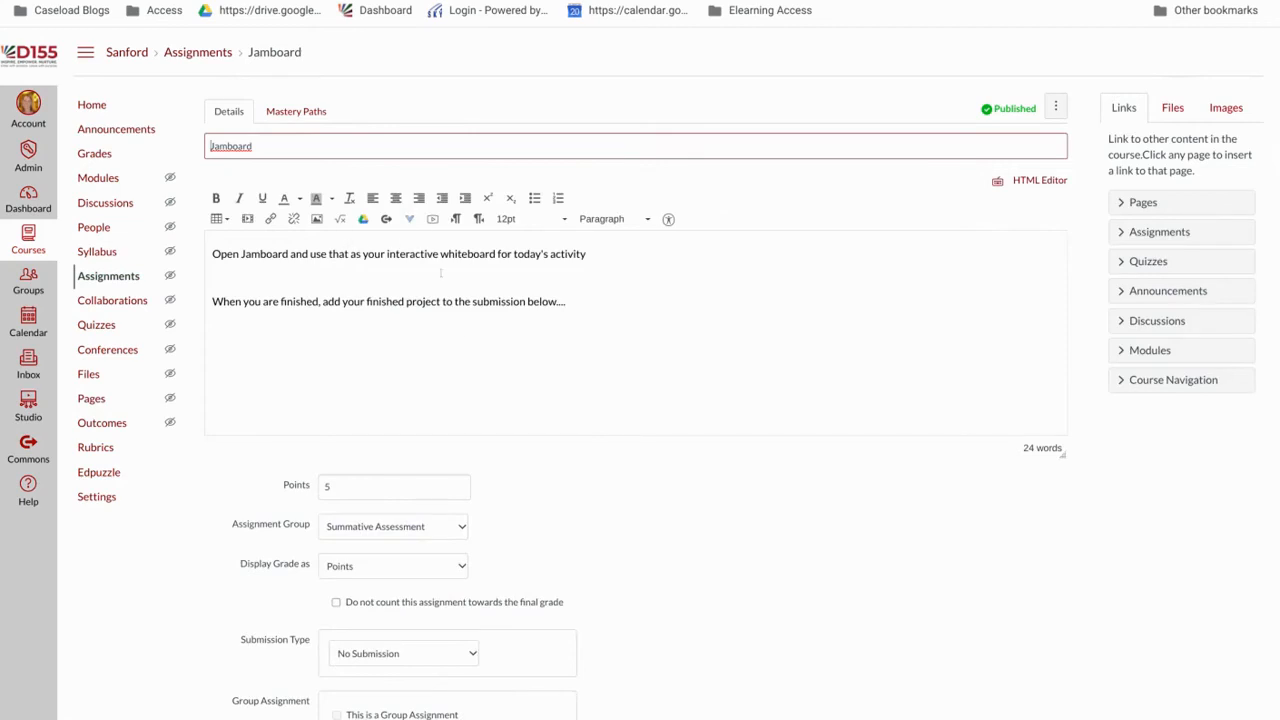
scroll(440, 273, down, 2)
scroll(640, 400, down, 1)
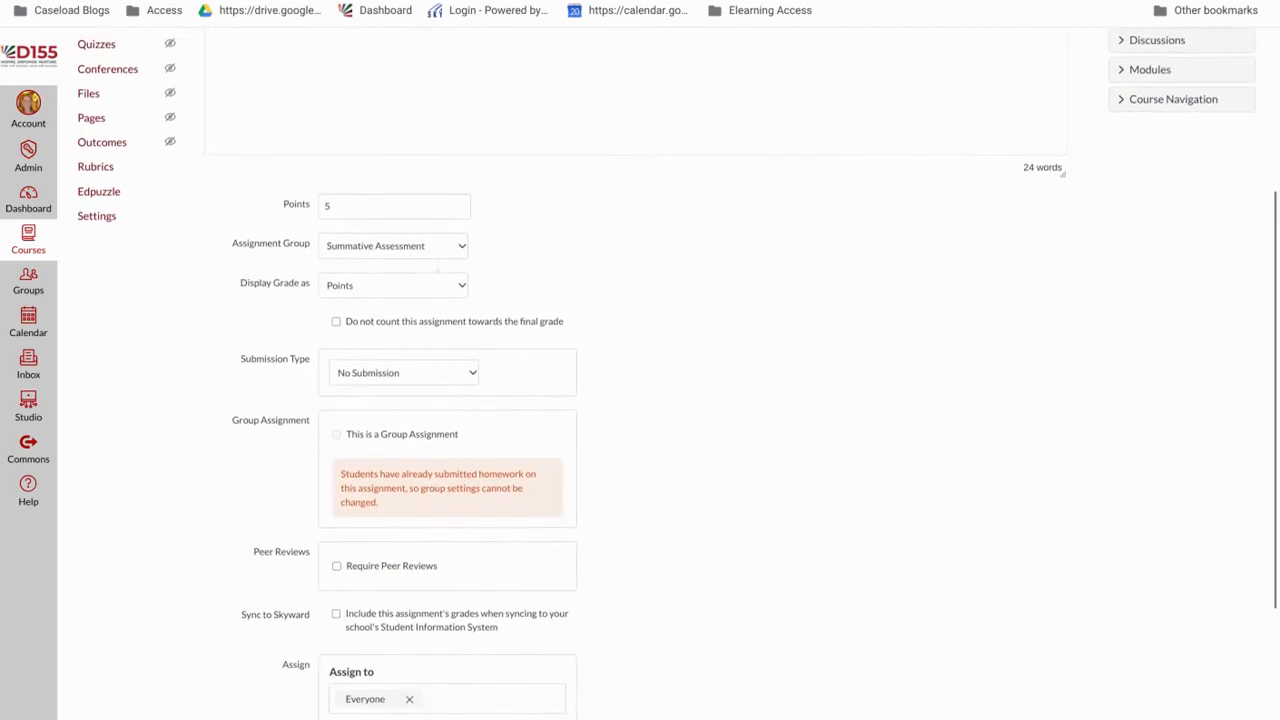
click(463, 351)
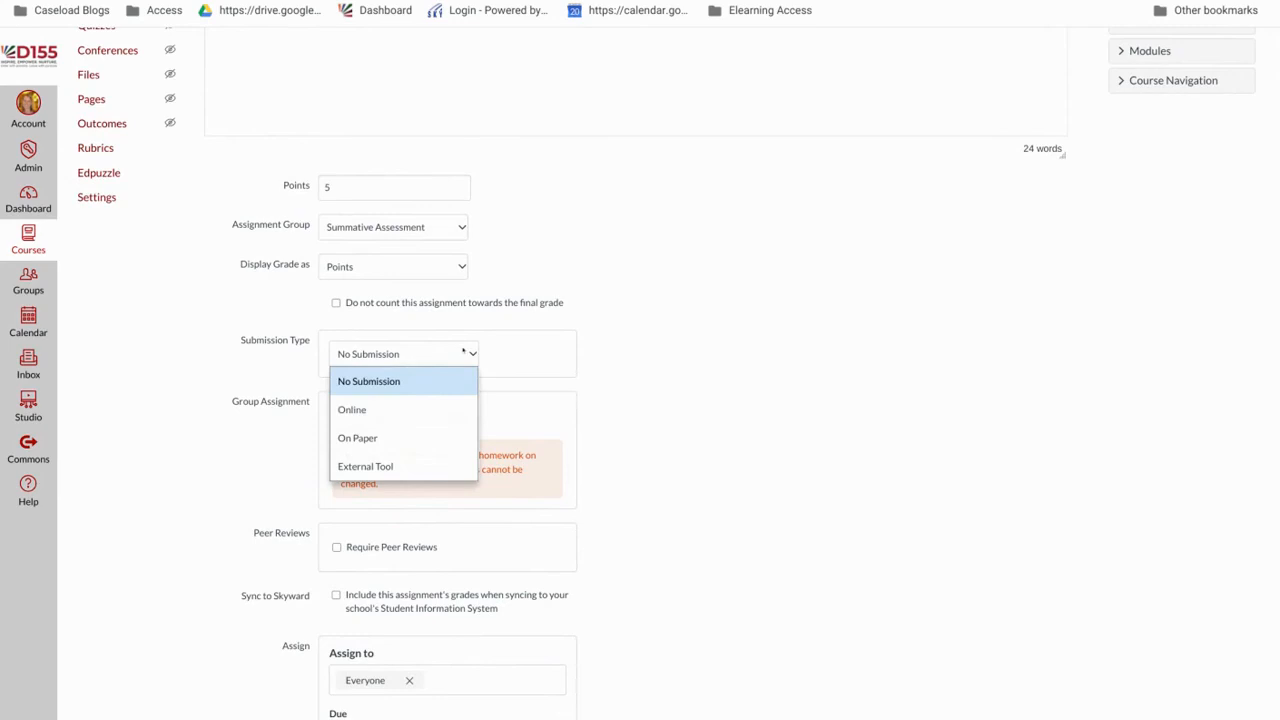
click(439, 464)
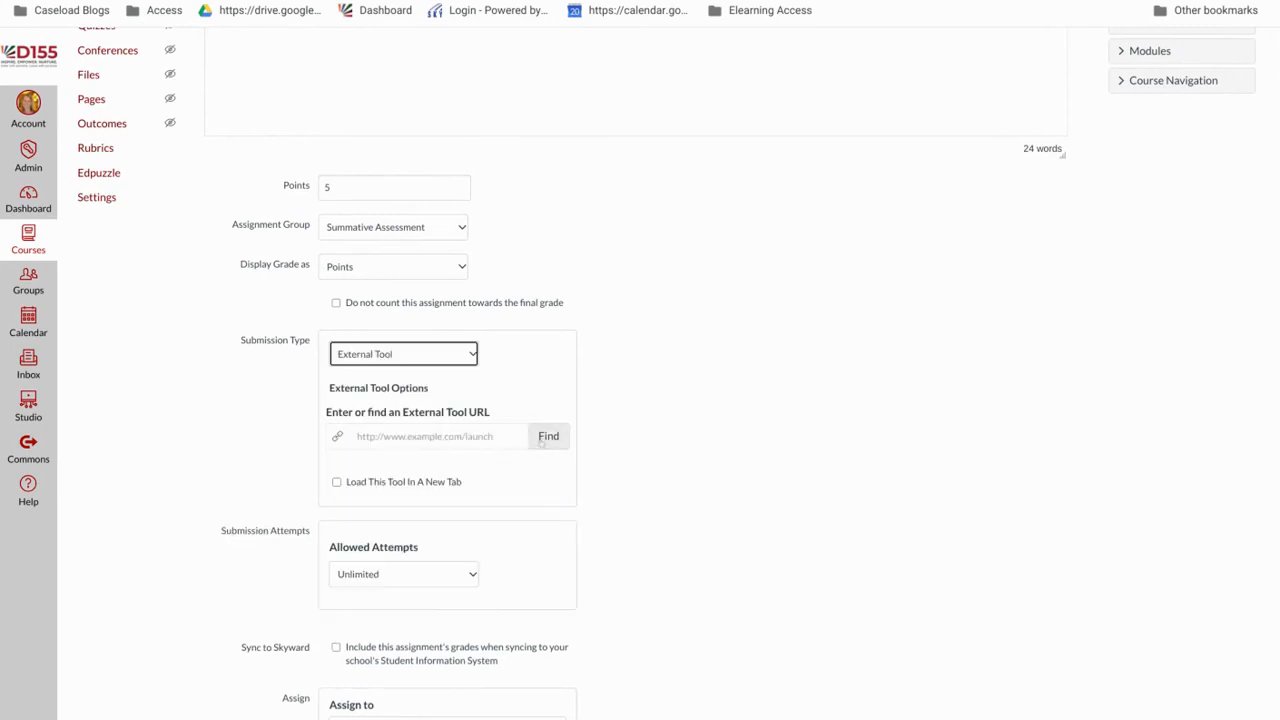
- Choose Google Docs Cloud Assignment as the external tool and attach the "Collaborative Jamboard Template" file, found by searching "collaborative jamboar"
click(541, 442)
scroll(610, 401, down, 3)
scroll(610, 398, down, 1)
click(620, 382)
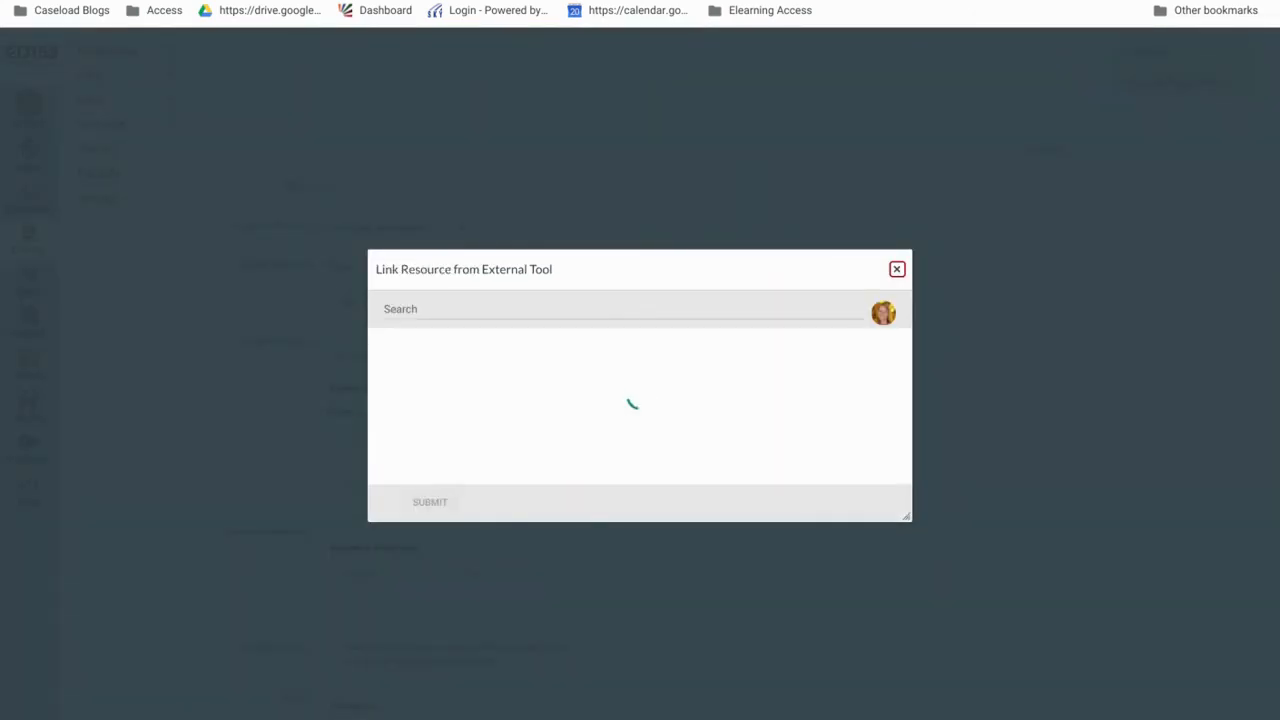
click(427, 309)
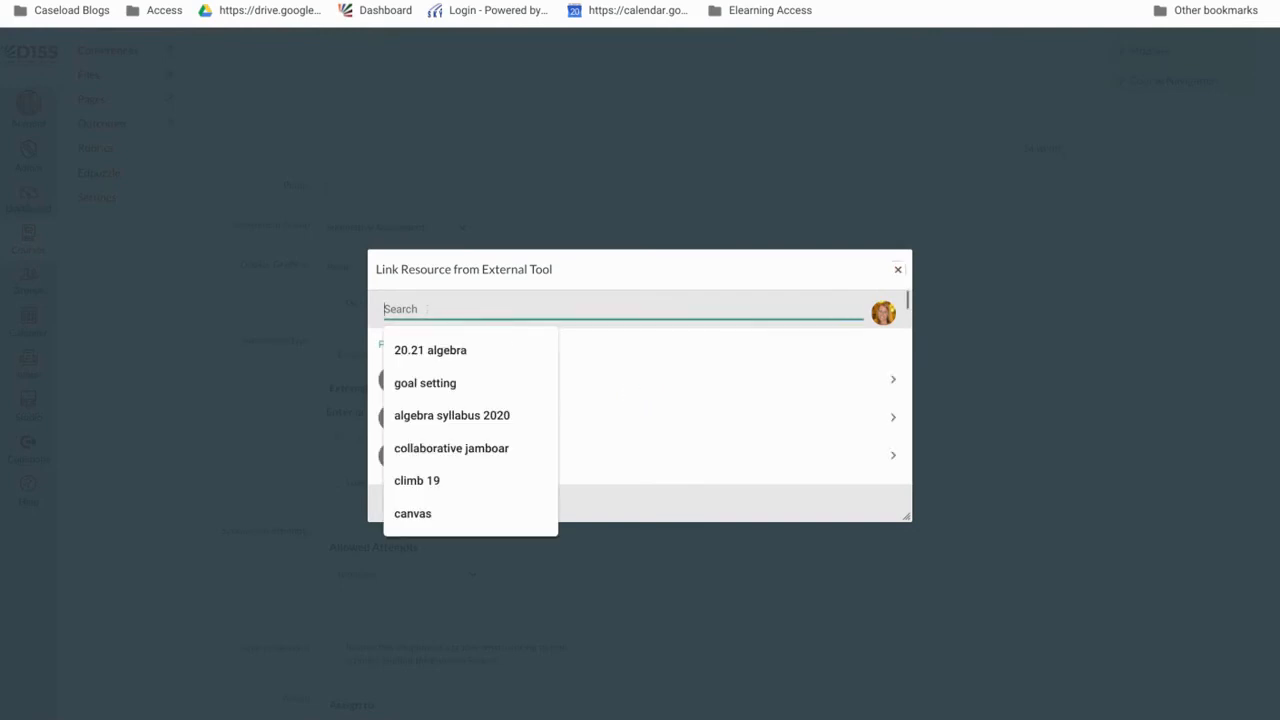
text(collaborative jamboar)
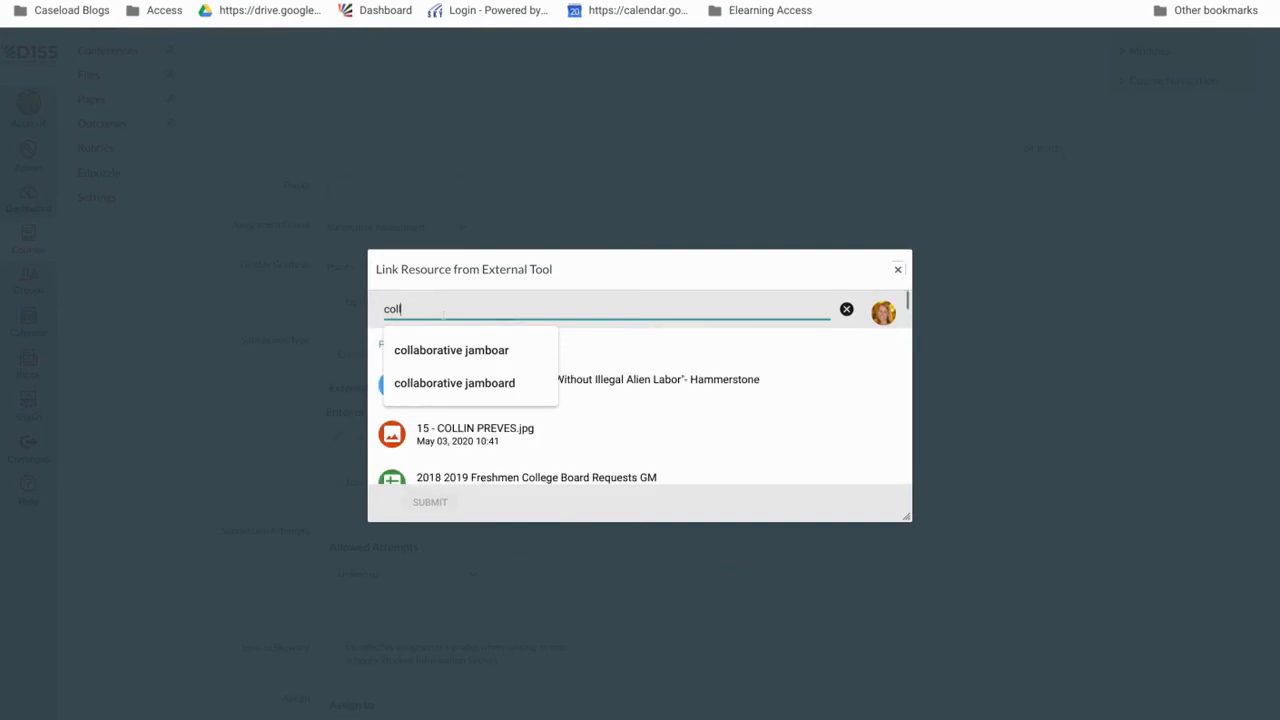
click(455, 349)
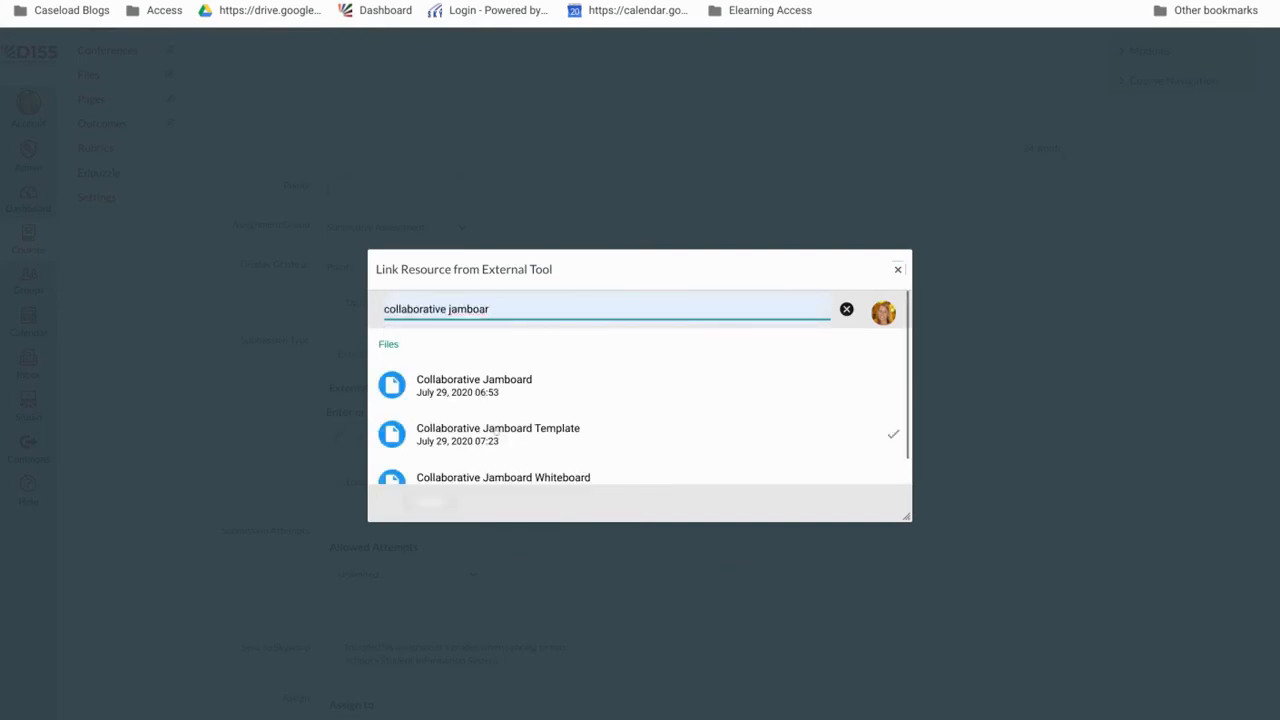
click(497, 432)
click(440, 503)
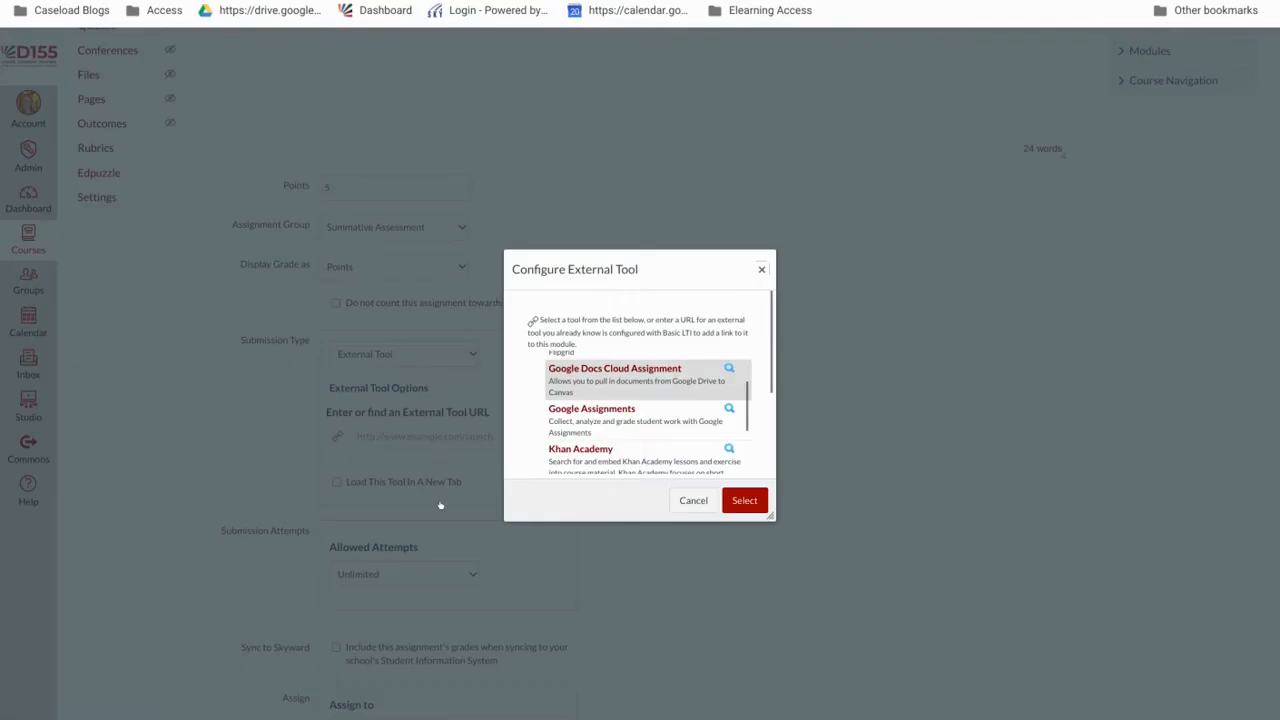
click(745, 501)
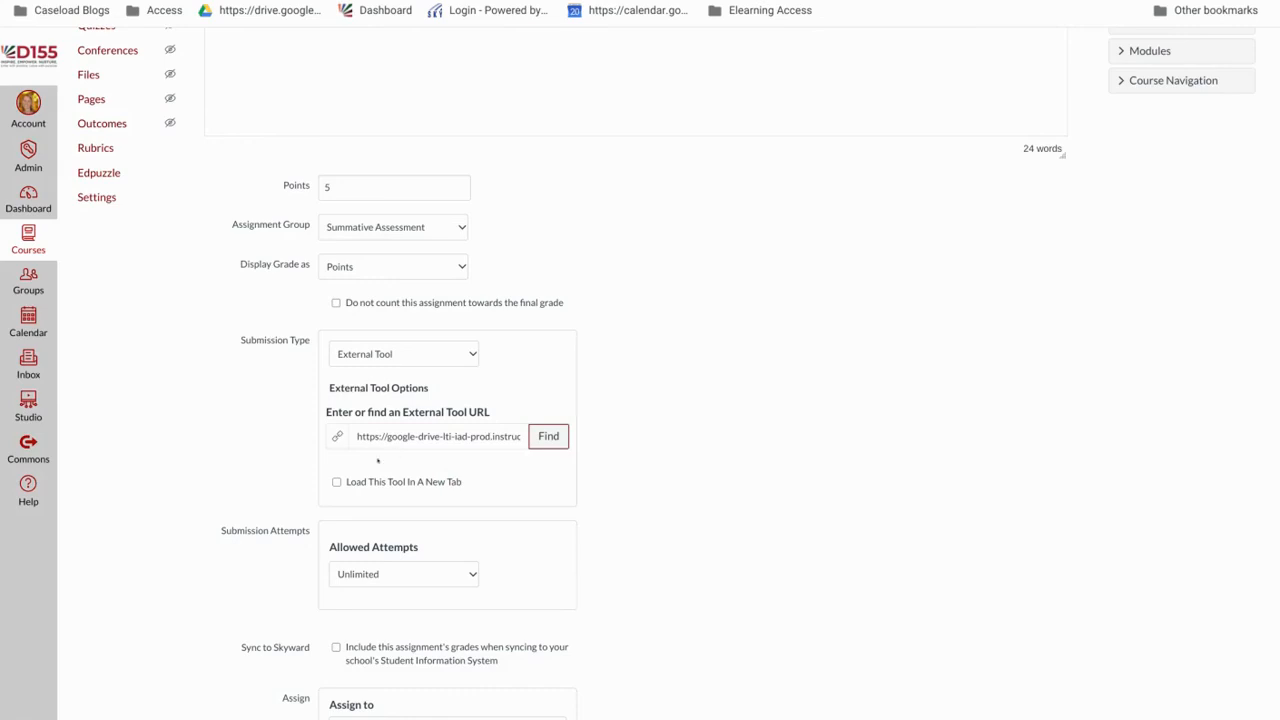
- Make the external tool load in a new tab and save the Jamboard assignment
click(335, 482)
scroll(791, 489, down, 3)
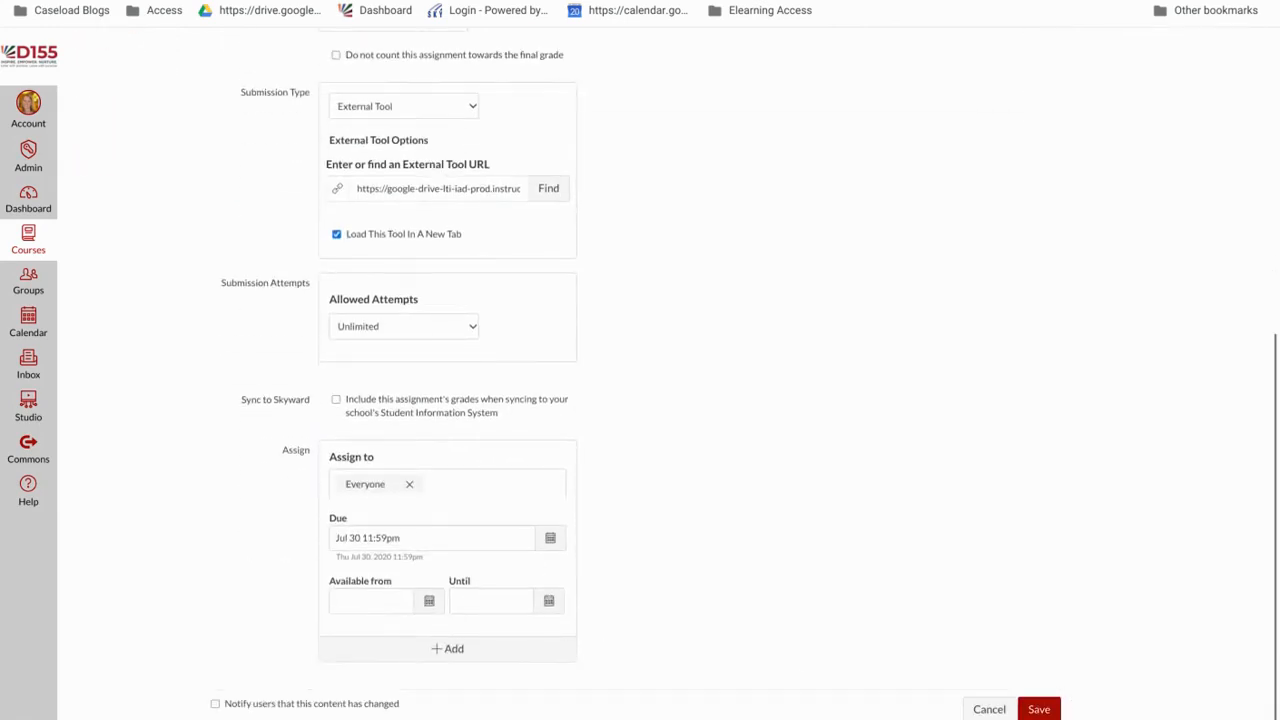
click(1045, 712)
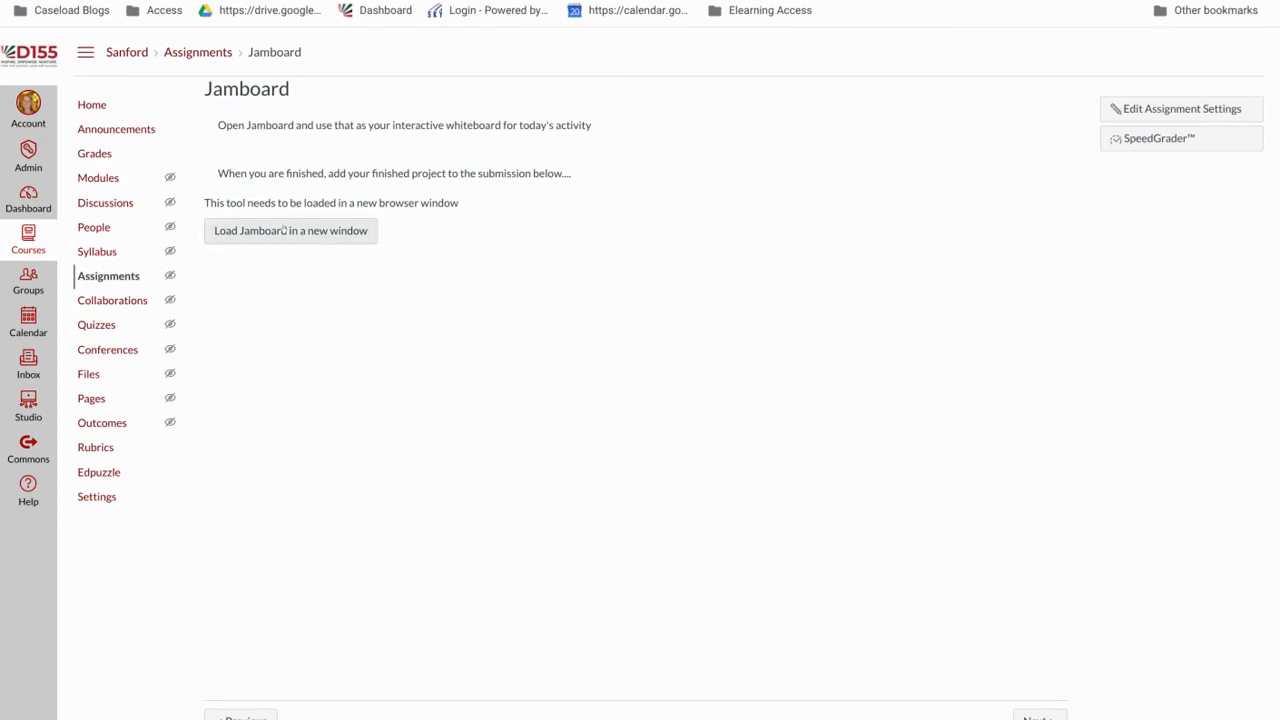
- Load the assignment's Jamboard in a new window, view the linked Collaborative Jamboard Template, and return to the cloud assignment page
click(284, 230)
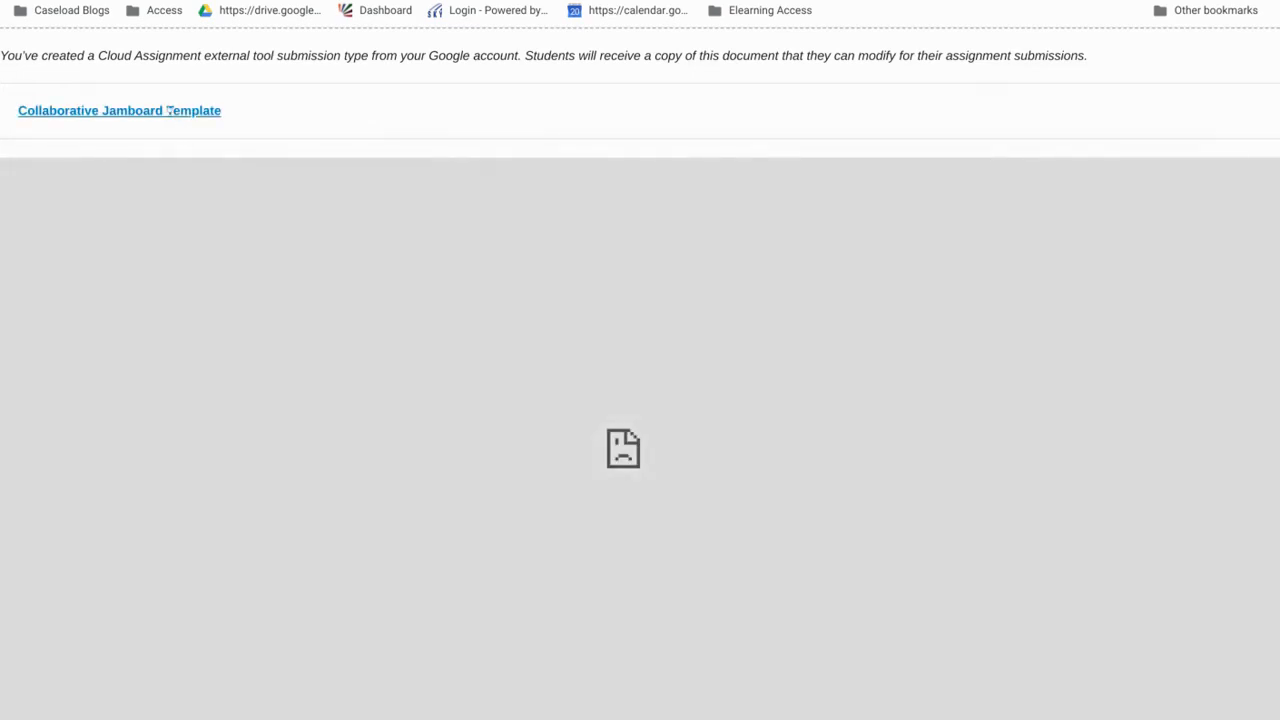
click(170, 111)
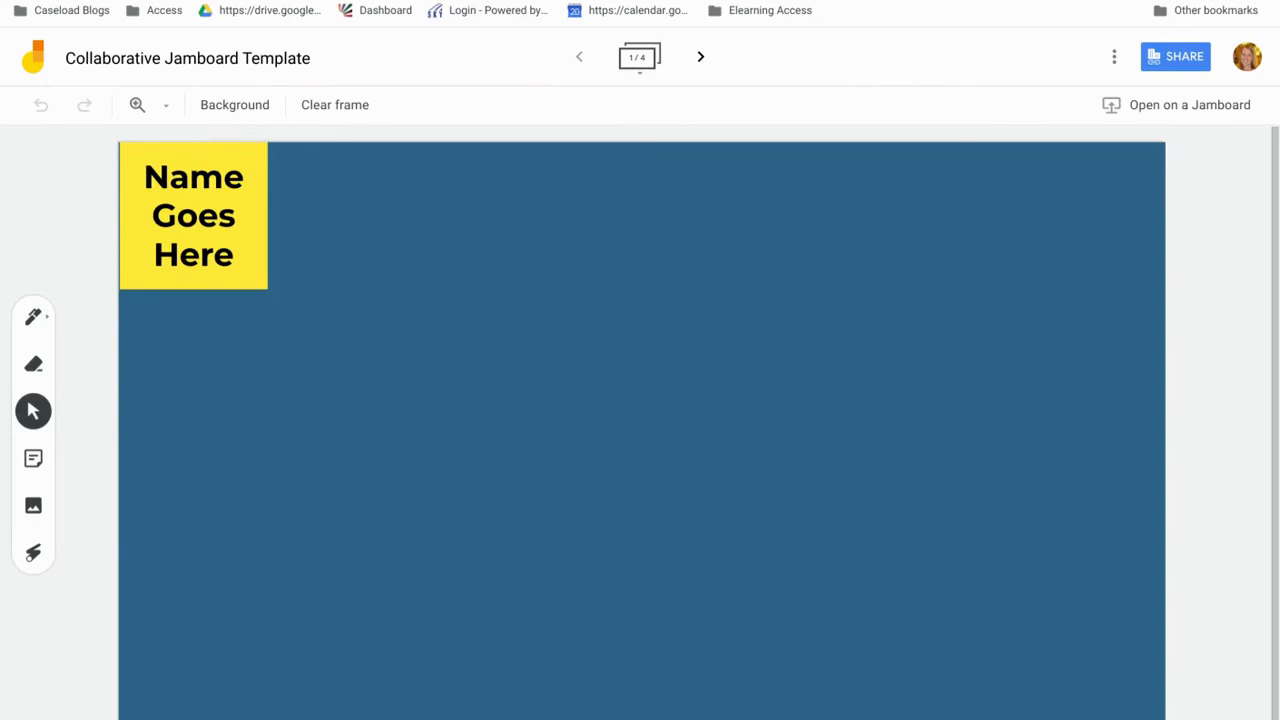
click(490, 1)
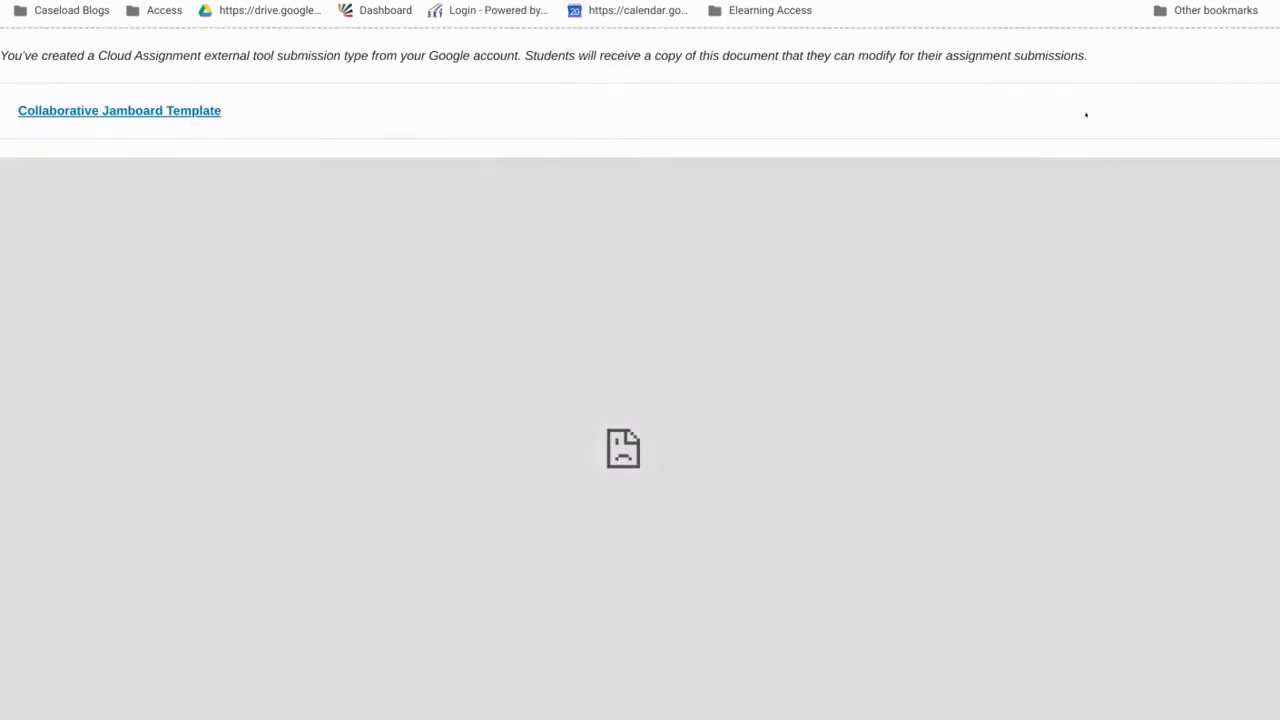